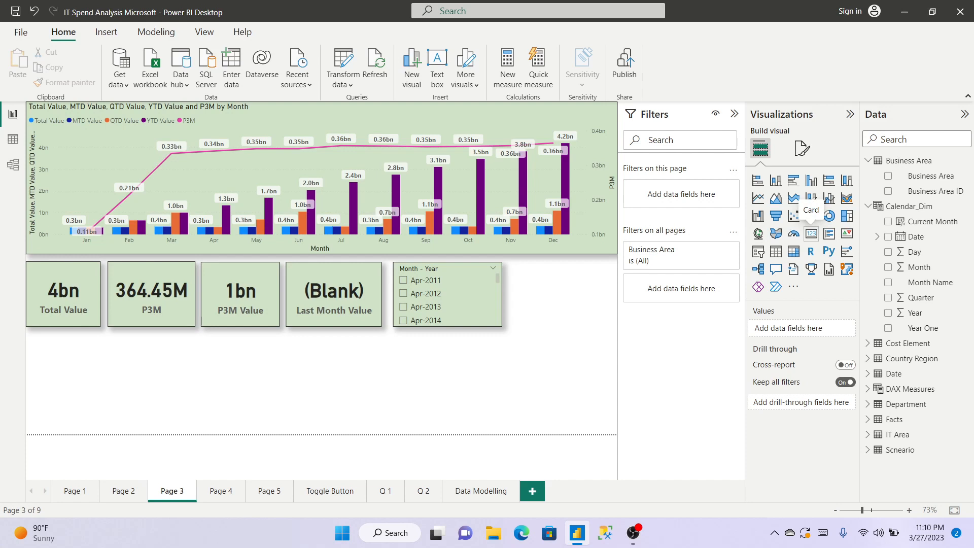
Add an enlarged card below the Total Value card showing Country/Region, and add Country/Region as a filter on that visual.
click(811, 233)
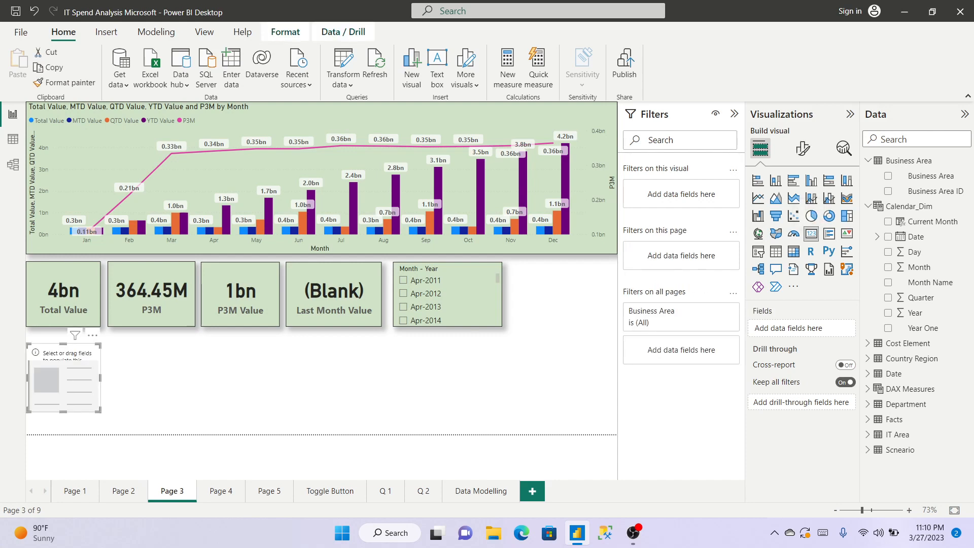
drag(100, 377, 122, 391)
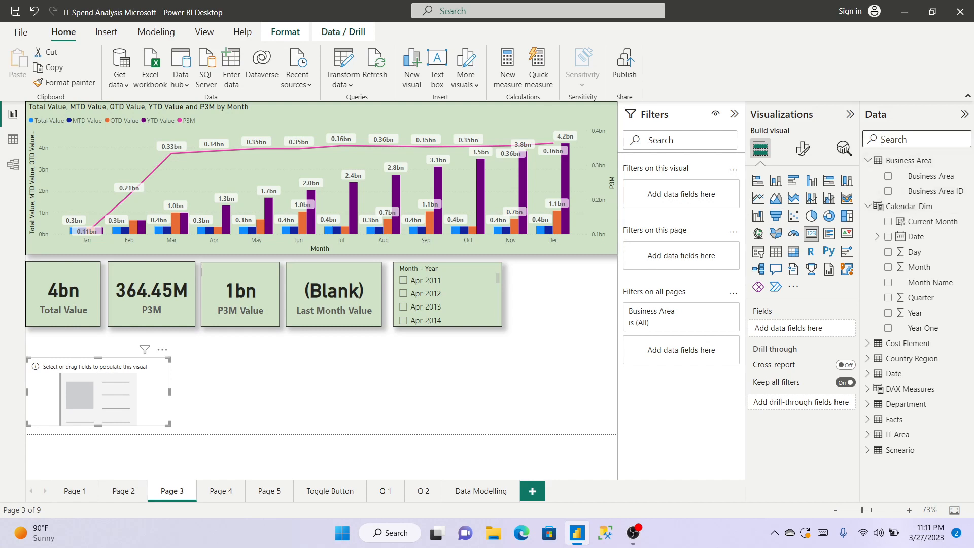
text(country)
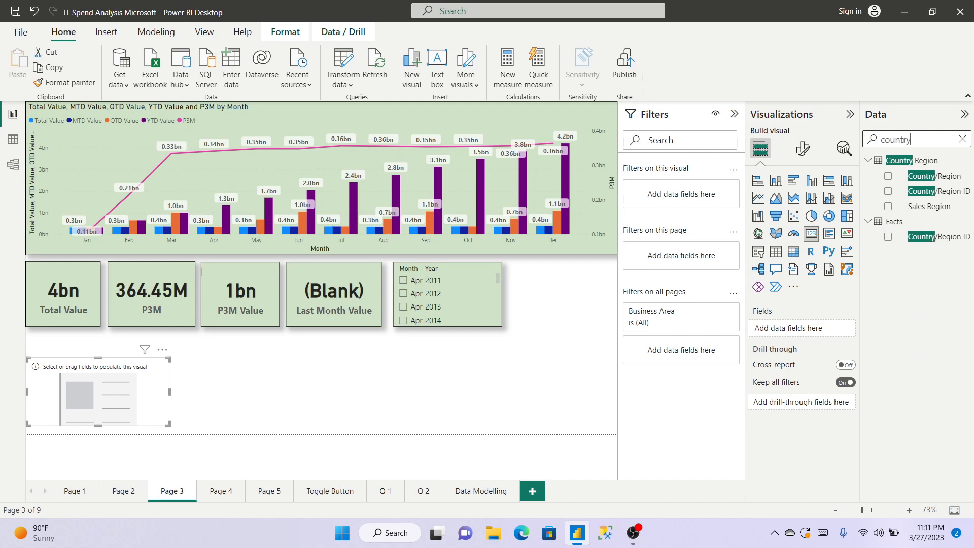
click(888, 175)
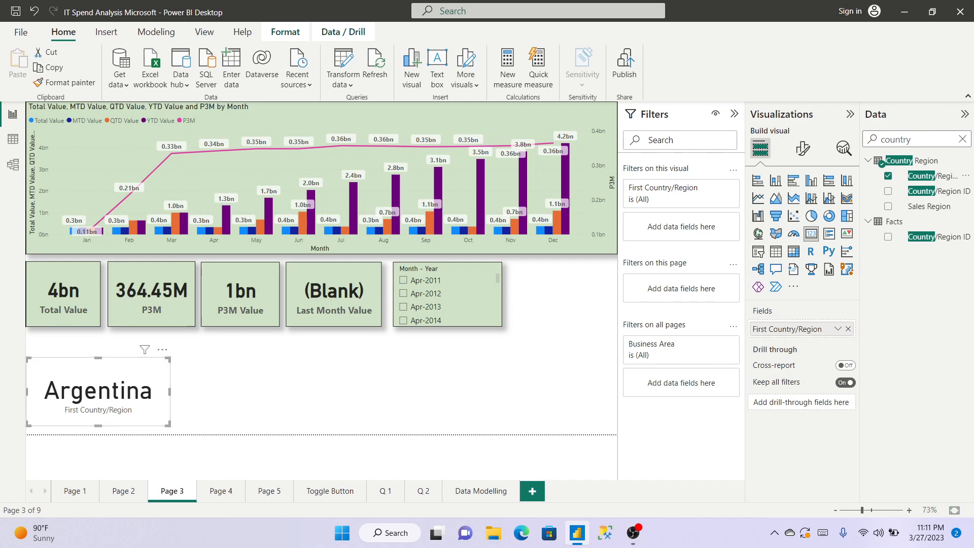
drag(934, 176, 708, 229)
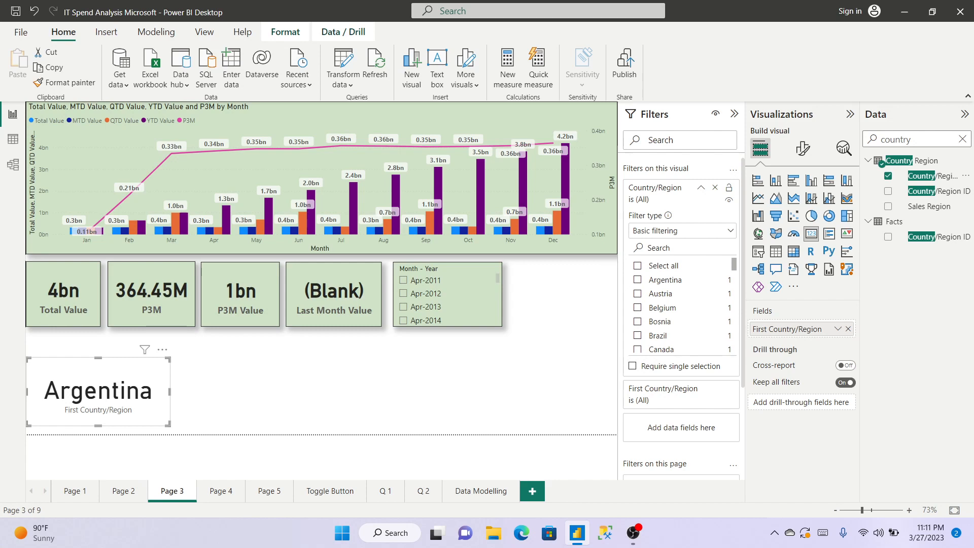
Try basic filtering on the card's Country/Region with Austria and then Belgium, and clear the selection.
click(638, 294)
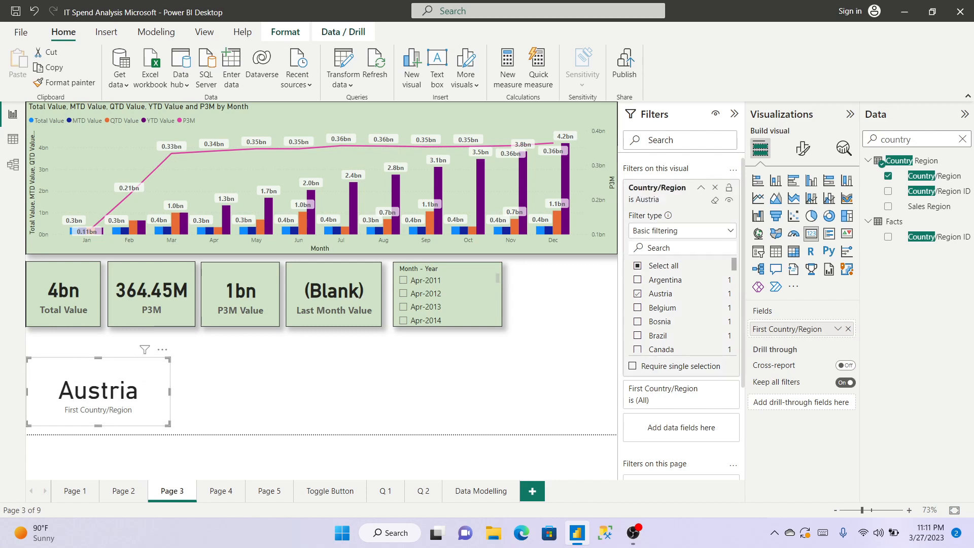
click(638, 308)
click(638, 294)
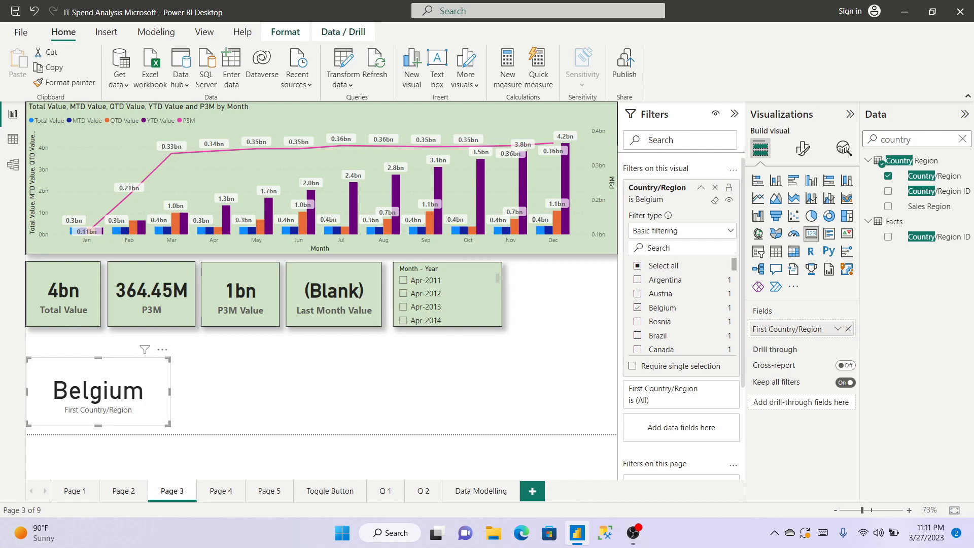
click(638, 308)
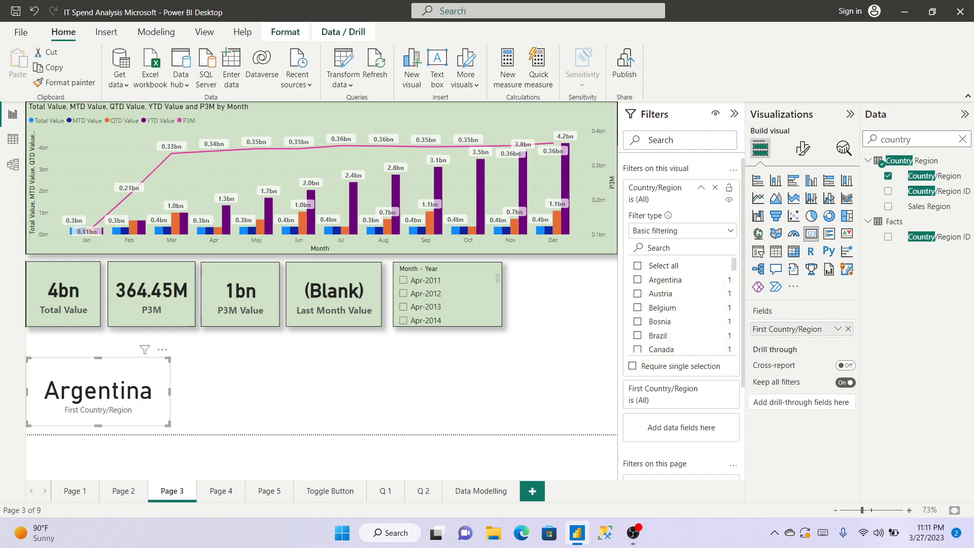
Change the card's Country/Region filter type to Top N and set it to show 1 item.
click(682, 231)
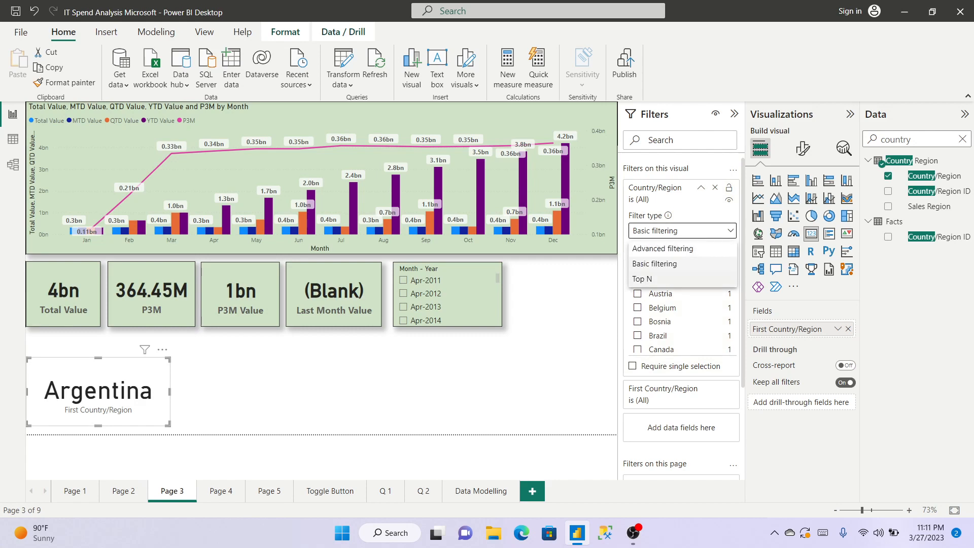
click(643, 279)
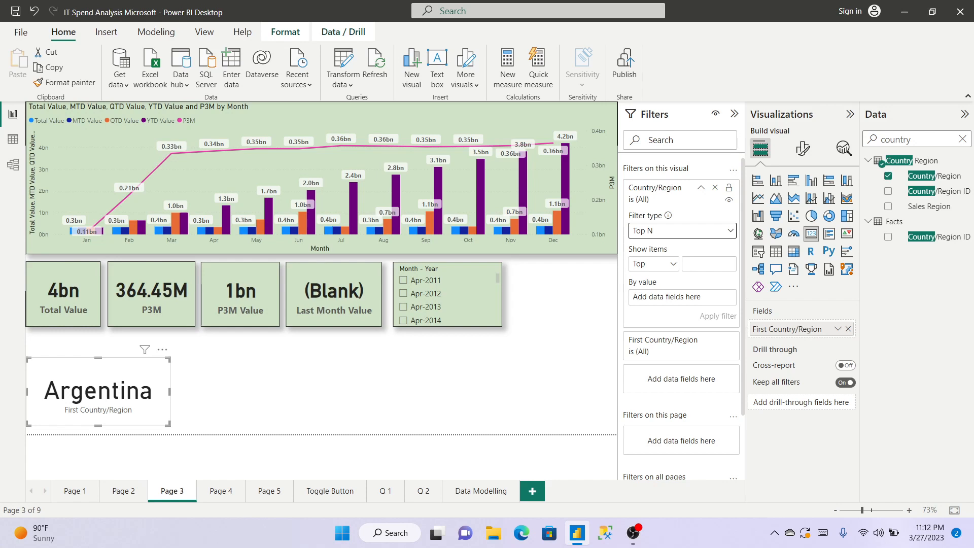
click(709, 263)
text(1)
Use the Total Value measure as the ranking value of the Top 1 Country/Region filter and apply it.
click(963, 139)
text(value)
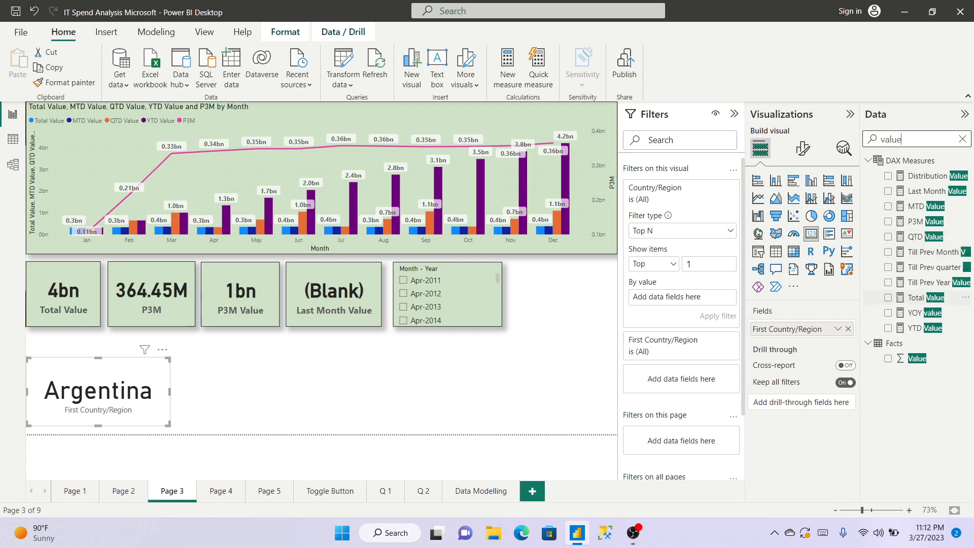
drag(926, 298, 665, 297)
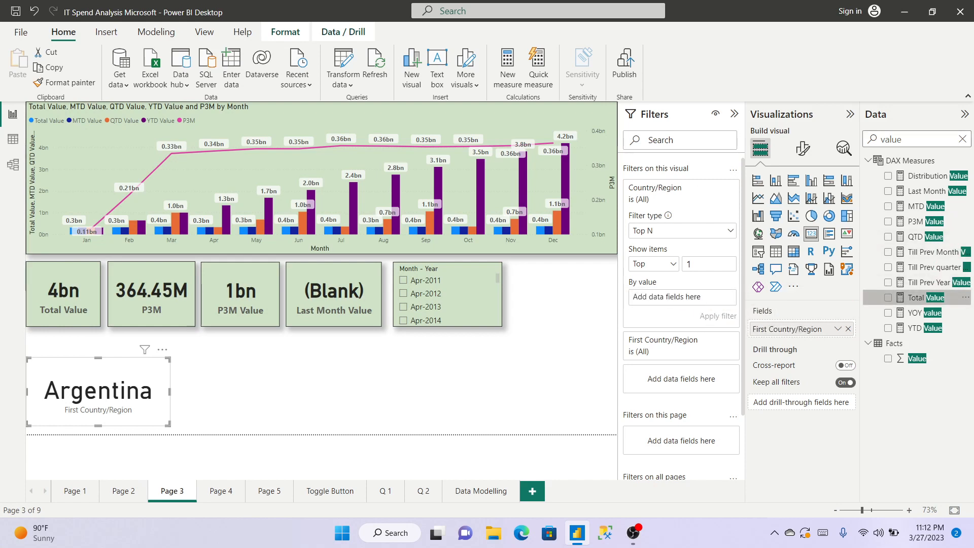
drag(927, 298, 660, 297)
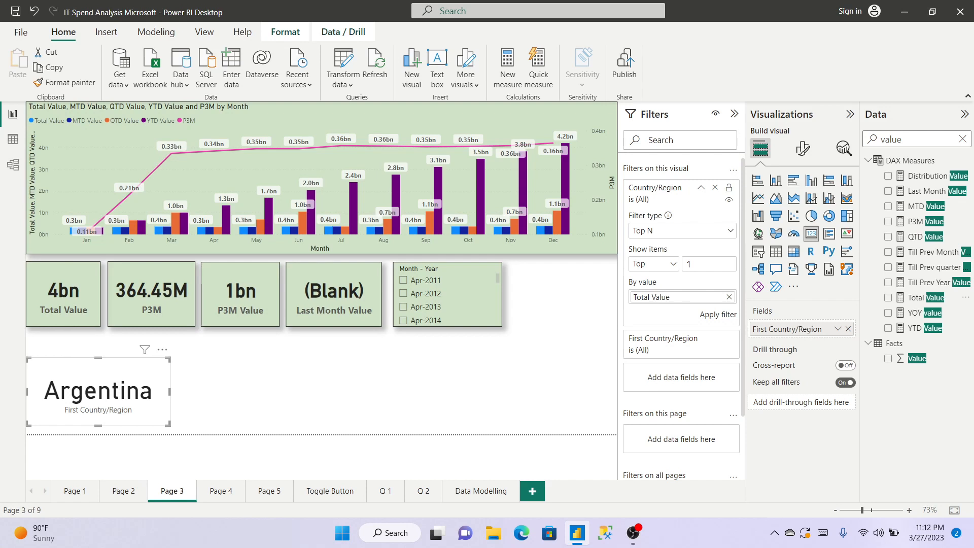
click(654, 263)
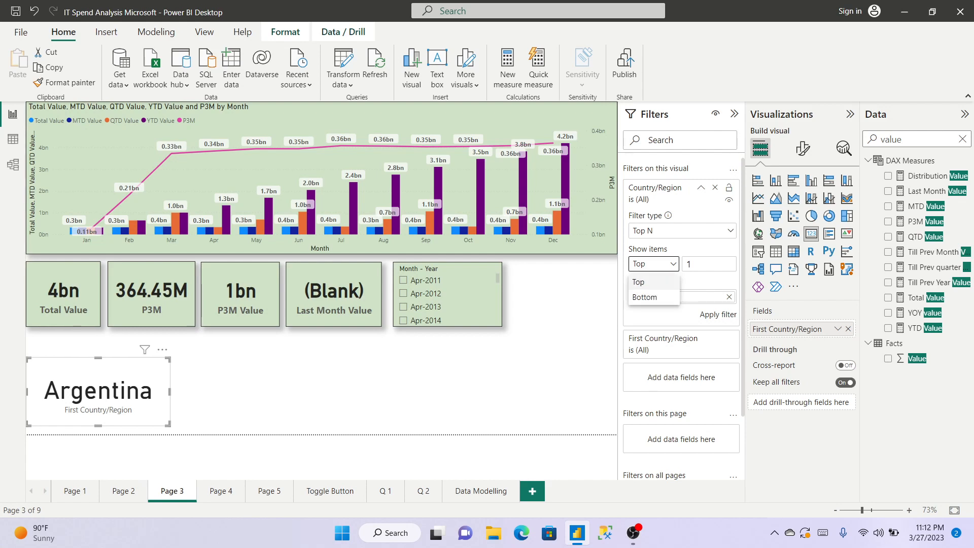
click(654, 282)
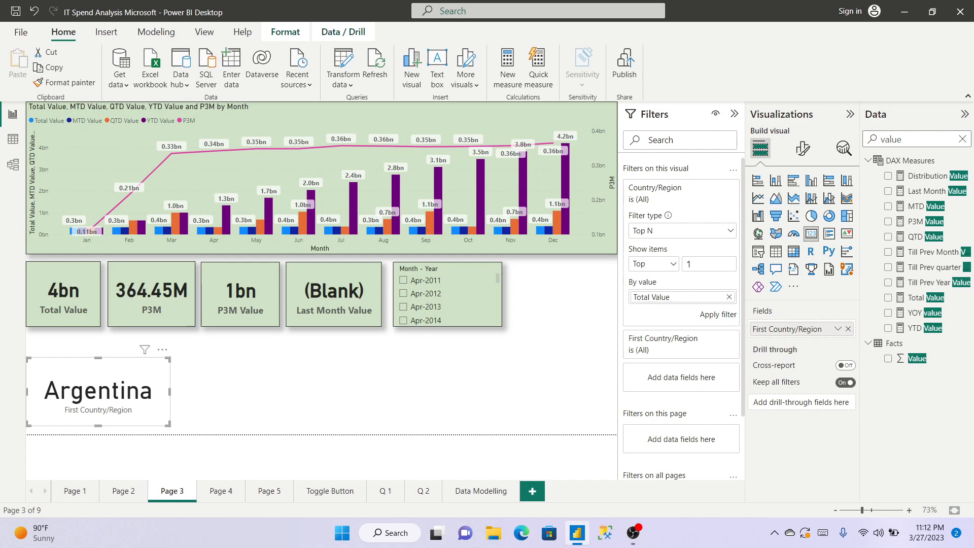
click(718, 315)
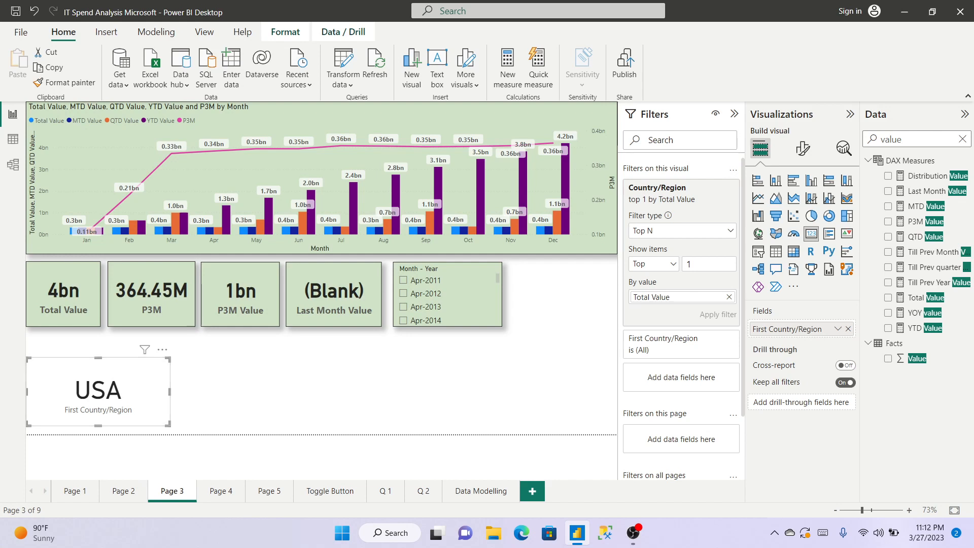
Switch the Country/Region filter to Bottom 1 by Total Value, apply it, and widen the card to fit the full country name.
click(654, 264)
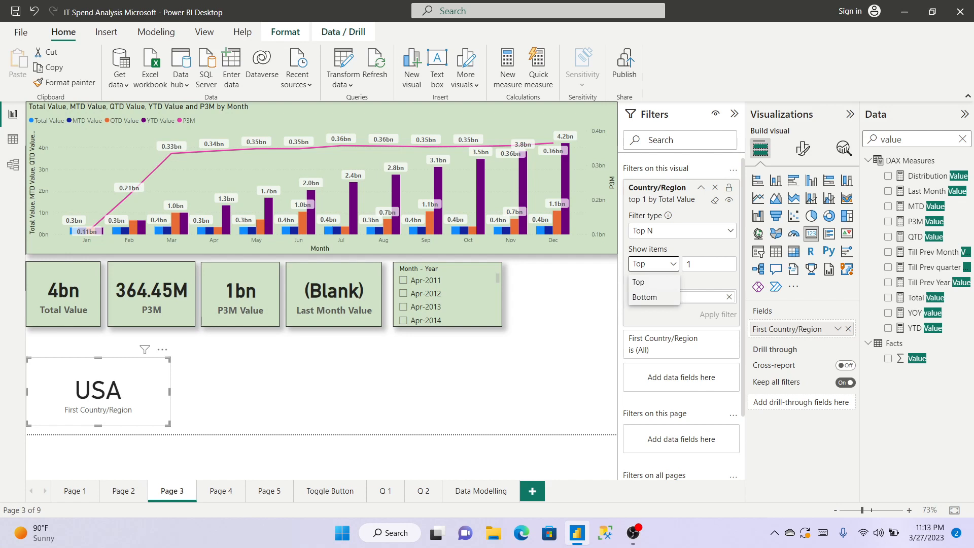
click(640, 293)
click(718, 315)
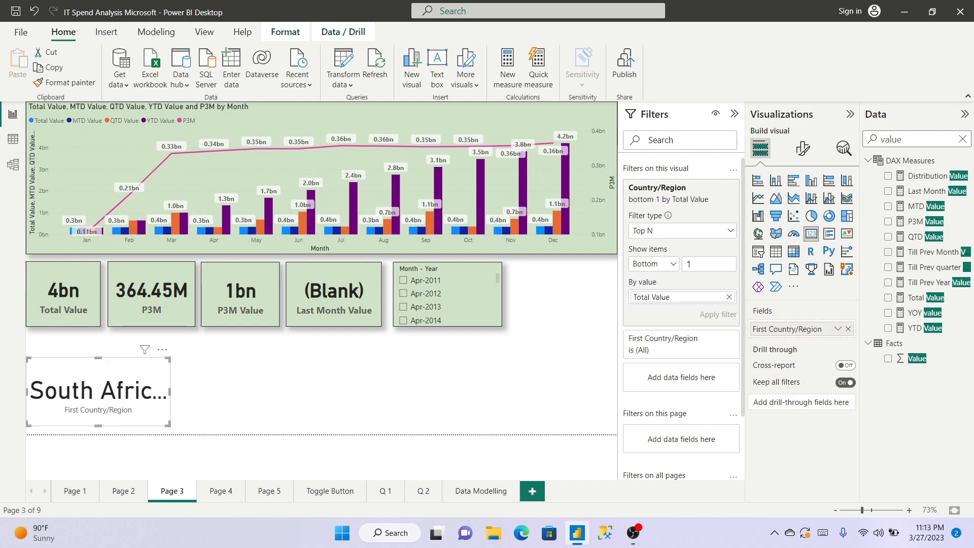
drag(170, 392, 195, 391)
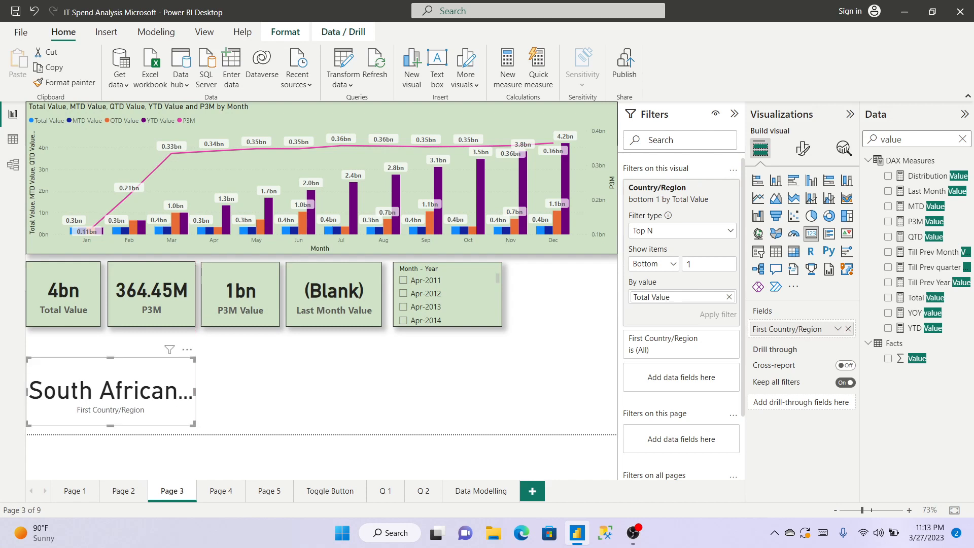
drag(194, 391, 297, 391)
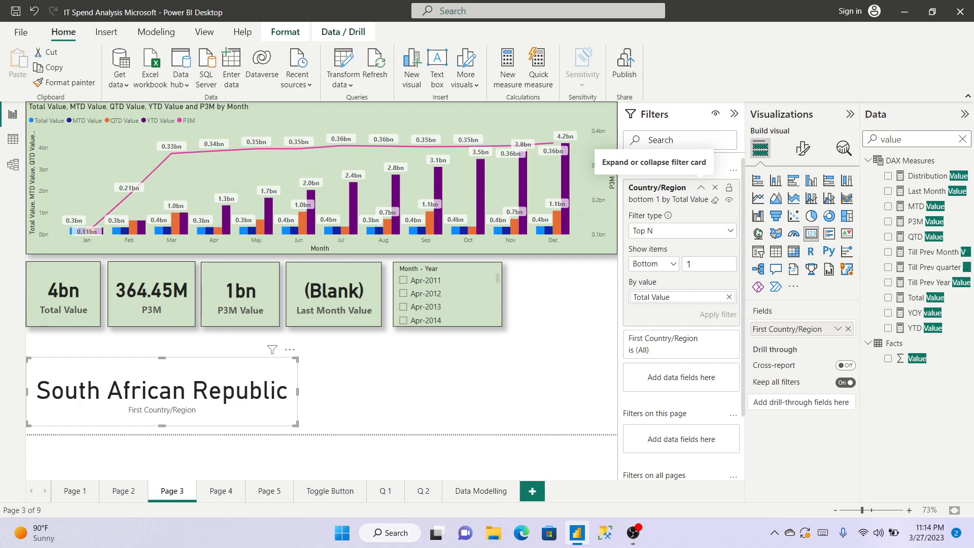
click(701, 188)
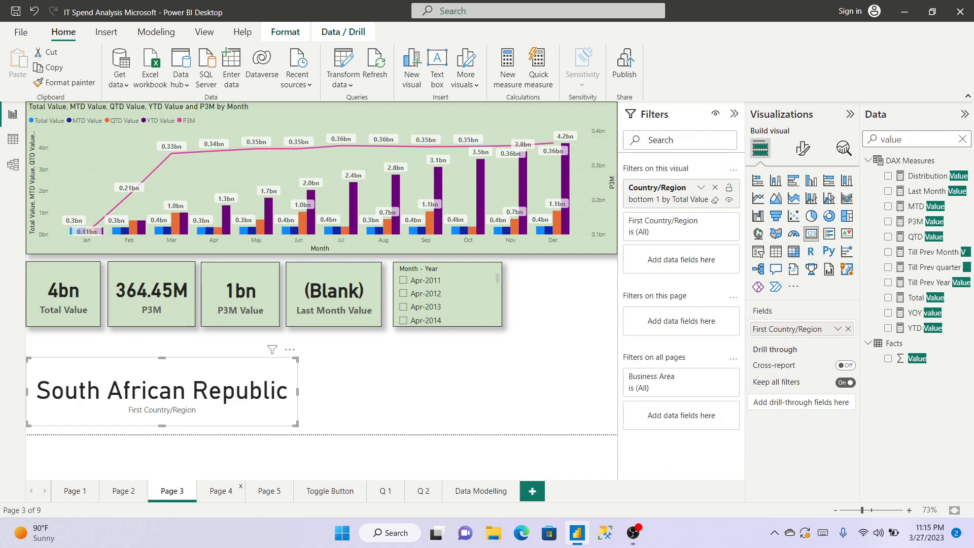
Copy the formatting of the Total Value card onto the Country/Region card with Format painter.
click(64, 299)
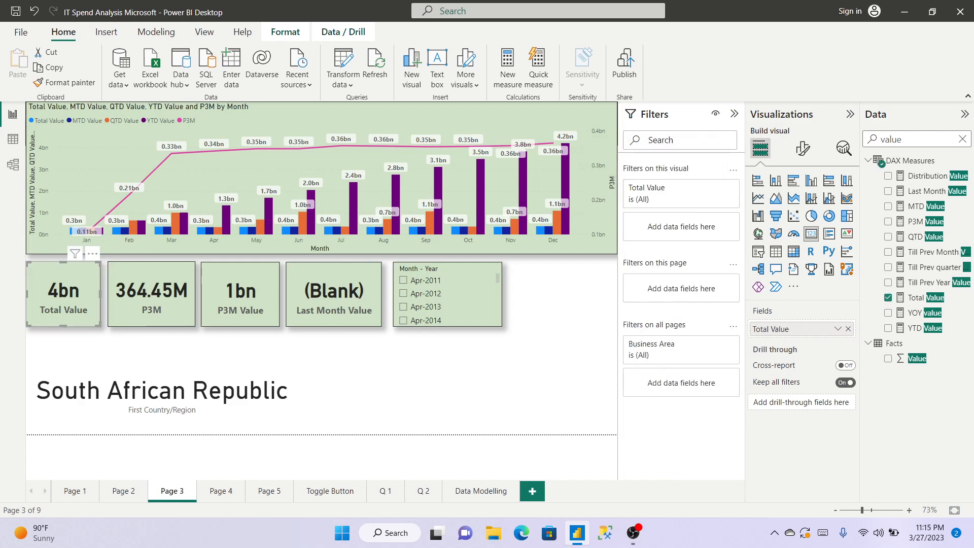
click(64, 83)
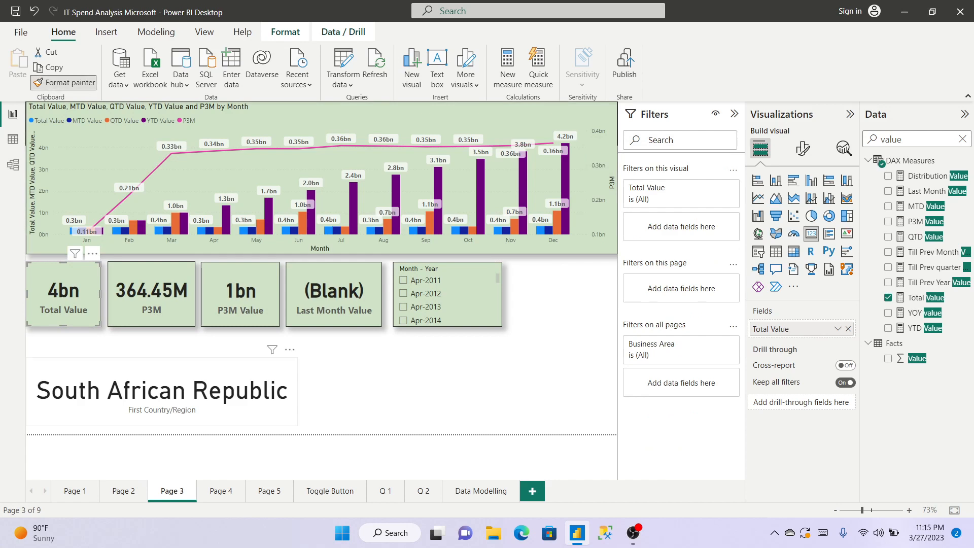
click(162, 392)
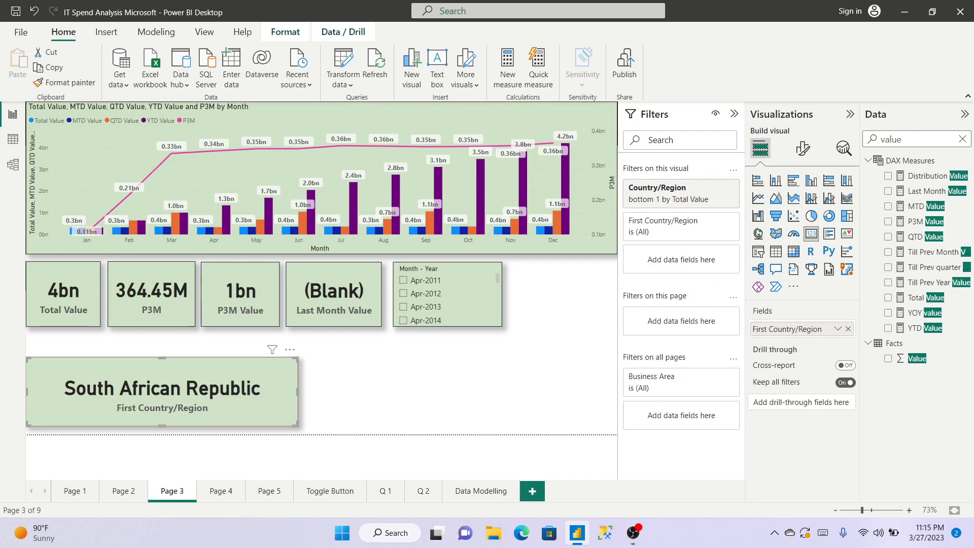
click(221, 491)
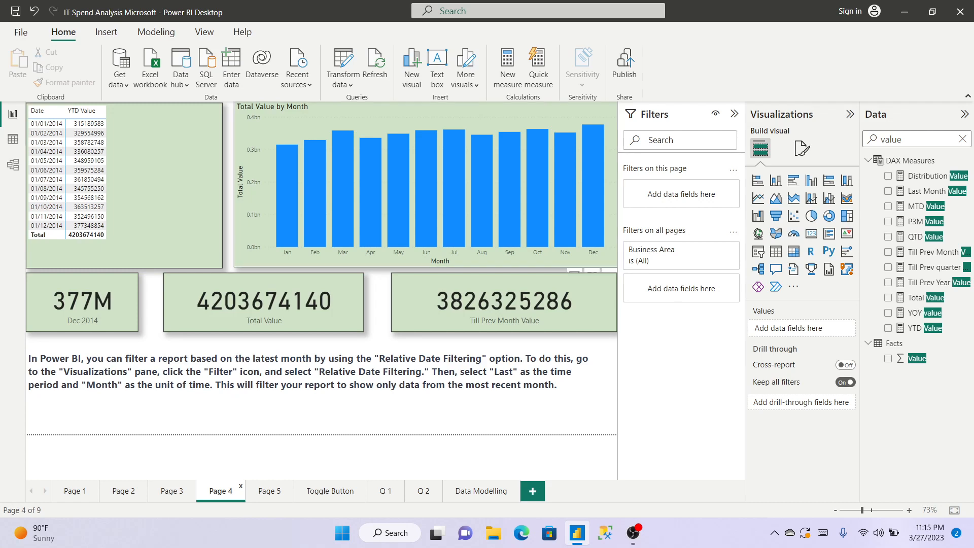
click(172, 492)
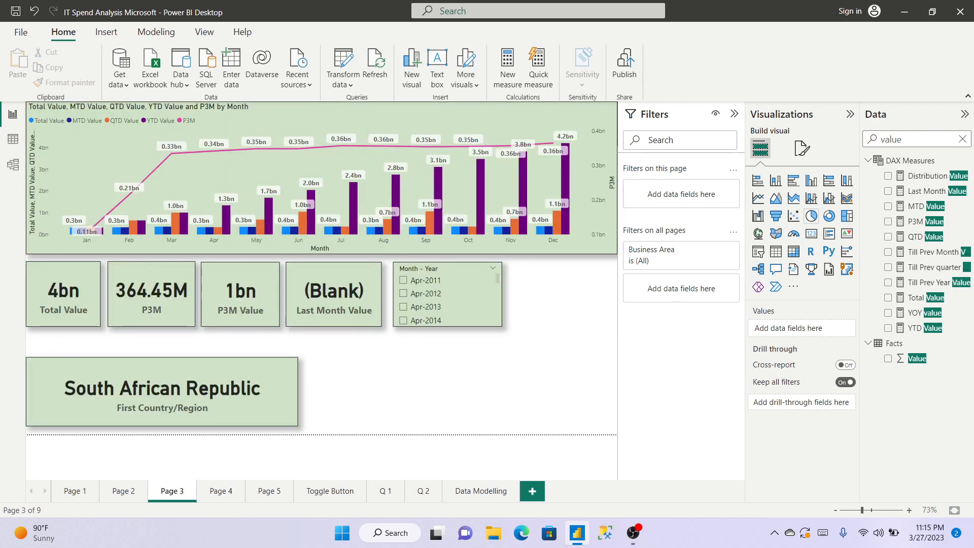
Insert a pie chart on Page 3, place it beside the Country/Region card below the Month - Year slicer, and enlarge it.
click(812, 216)
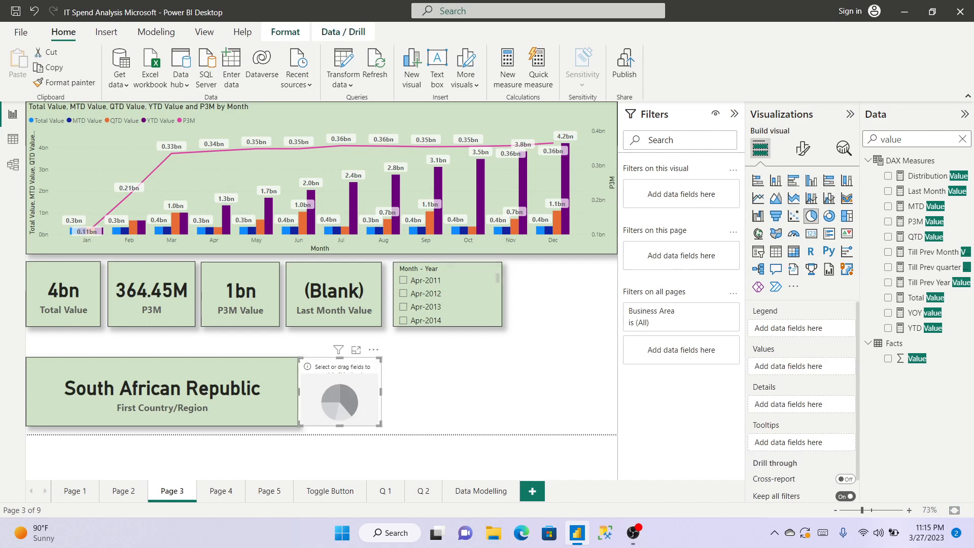
drag(340, 396, 417, 379)
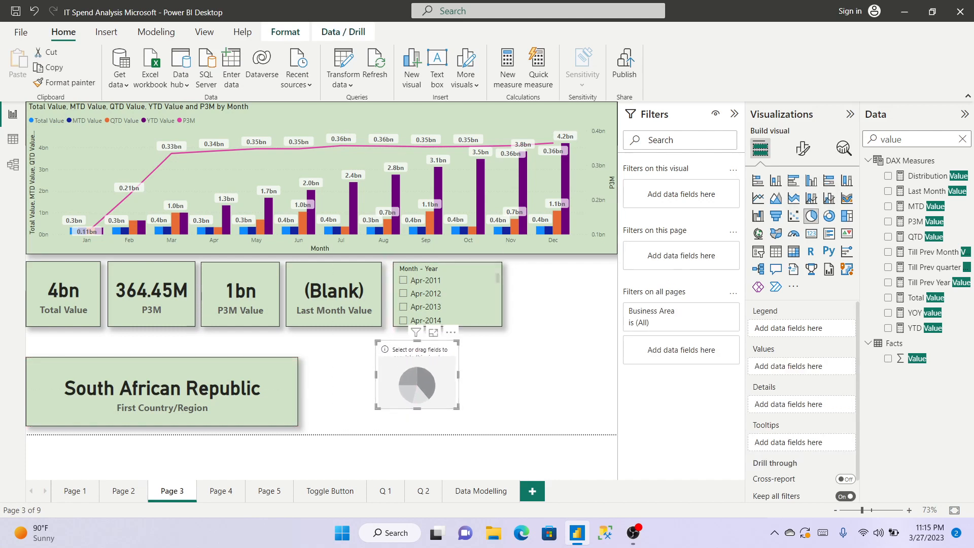
drag(457, 408, 540, 432)
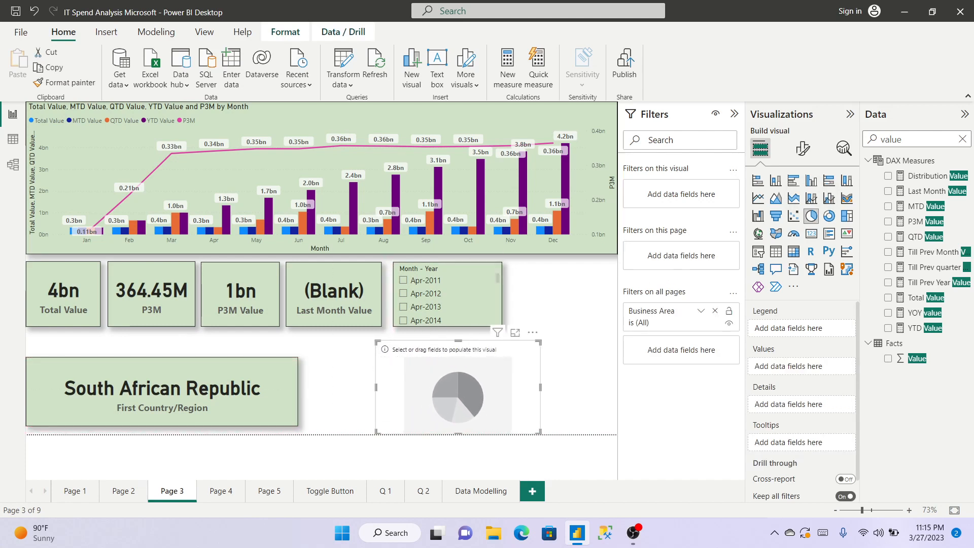
Search the data fields for "country" and assign Country/Region as the pie chart's legend.
double_click(892, 139)
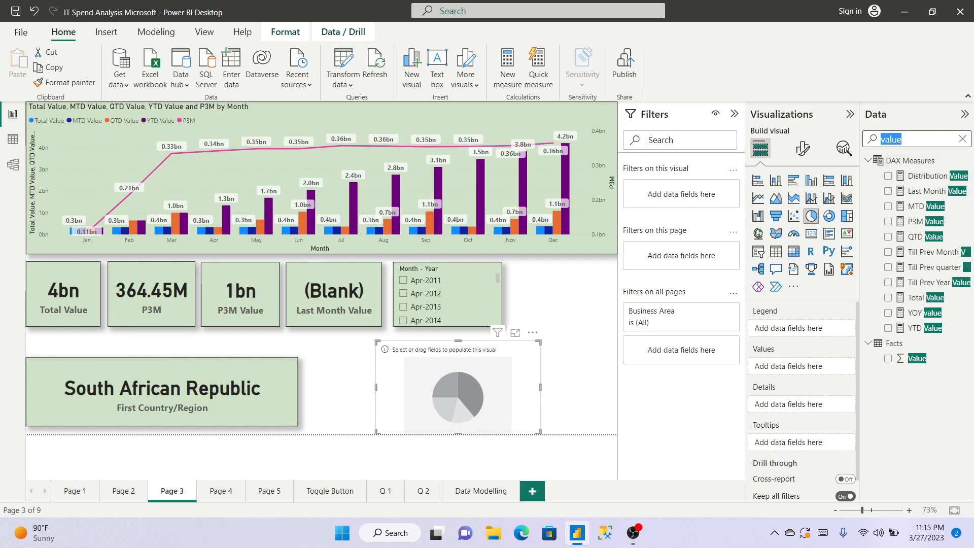
text(country)
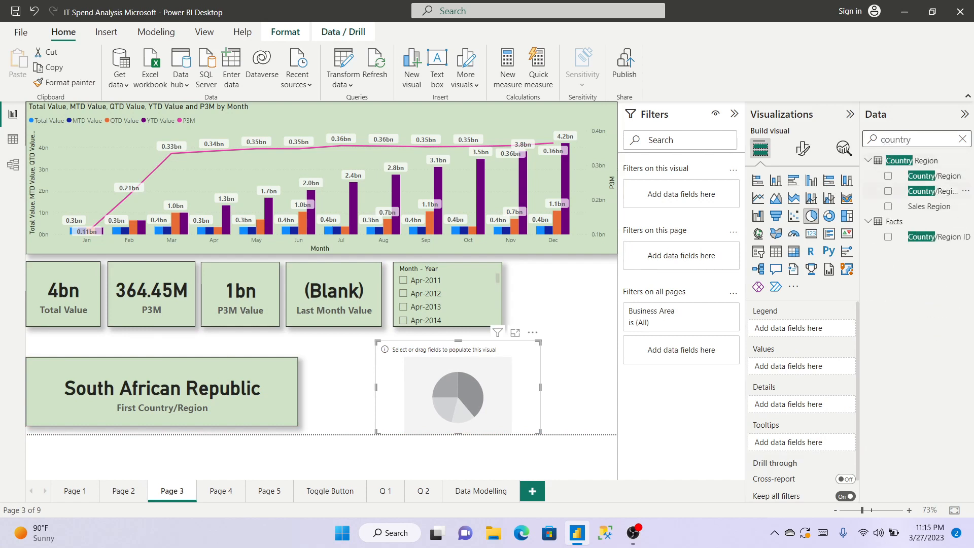
drag(934, 175, 789, 285)
drag(767, 327, 771, 329)
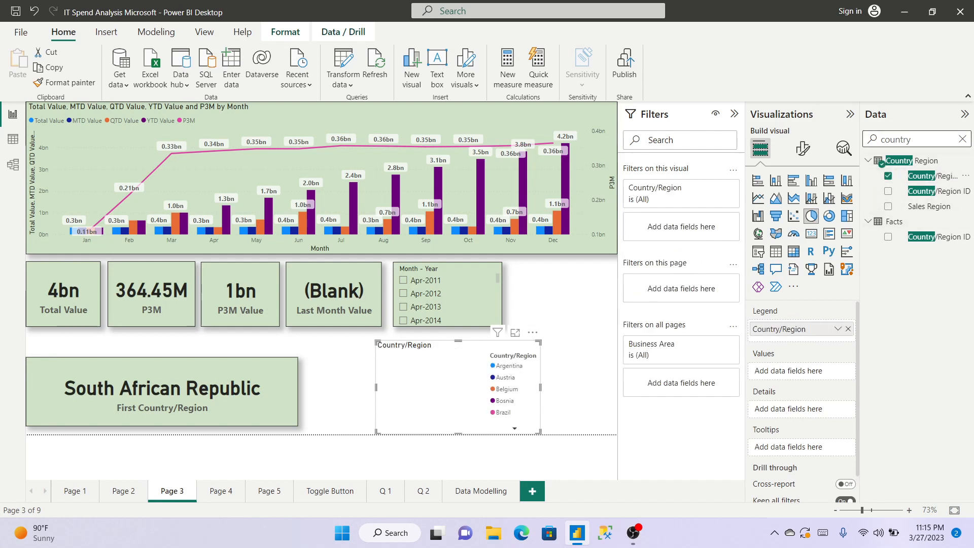
Add Country/Region as a filter on the pie chart and set it to Top N showing the top 3 items.
drag(933, 175, 681, 227)
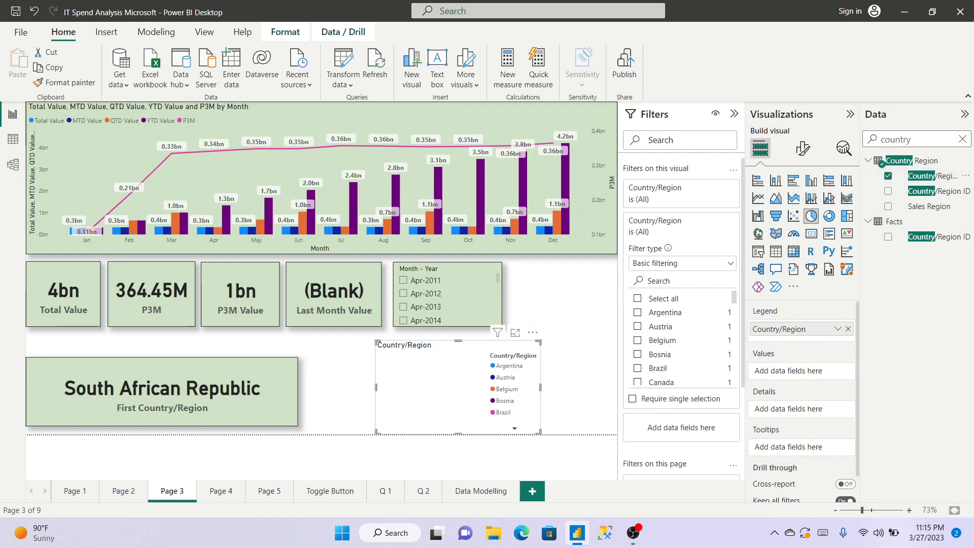
click(681, 263)
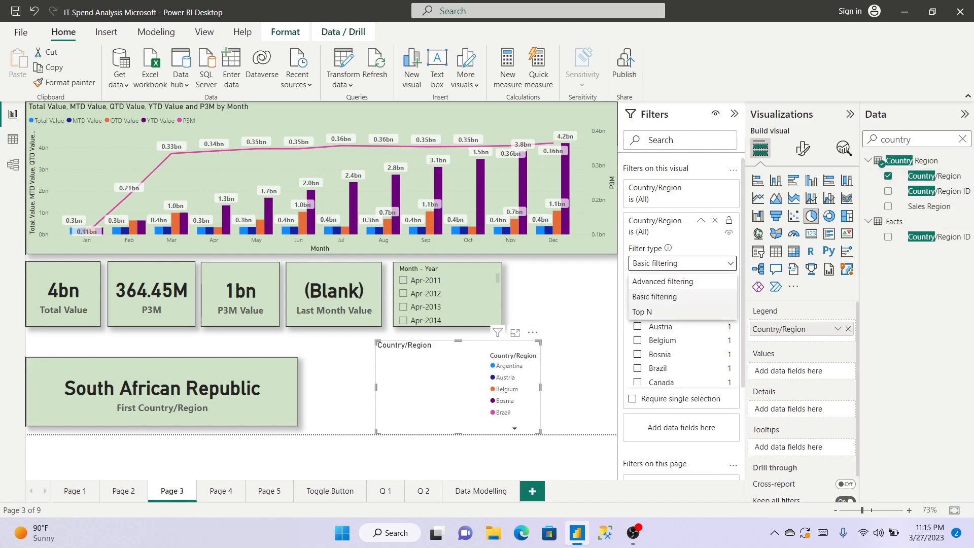
click(641, 309)
click(709, 297)
text(3)
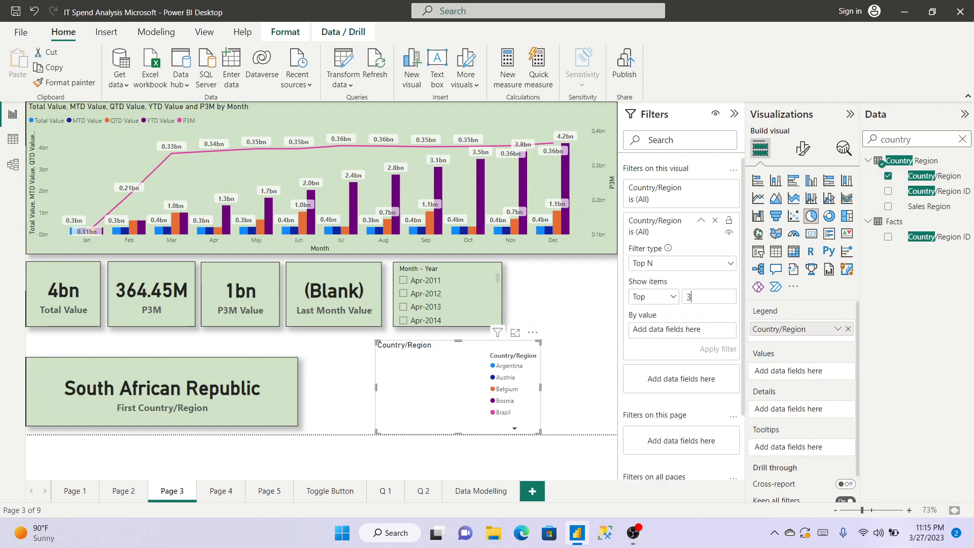
Search the data fields for "value" and assign Total Value as the pie chart's values.
double_click(896, 139)
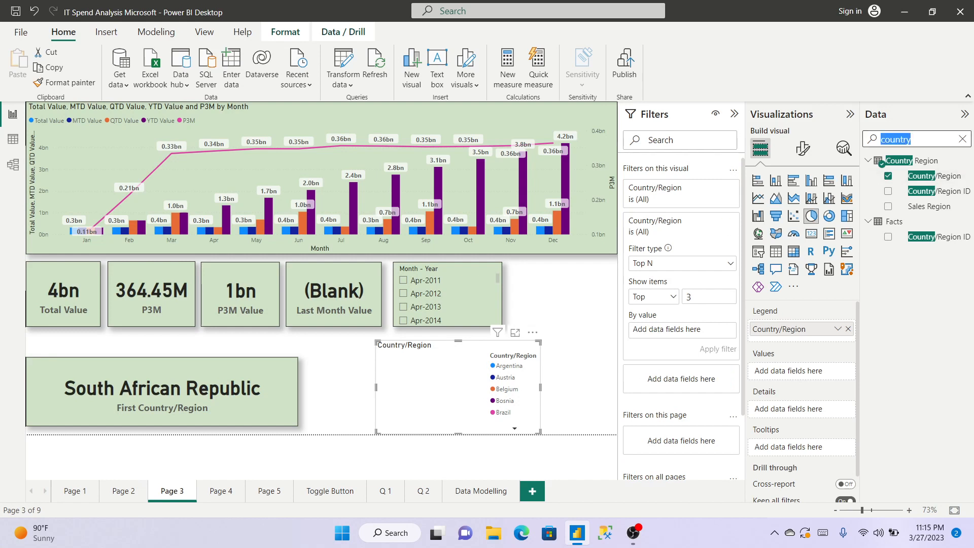
text(value)
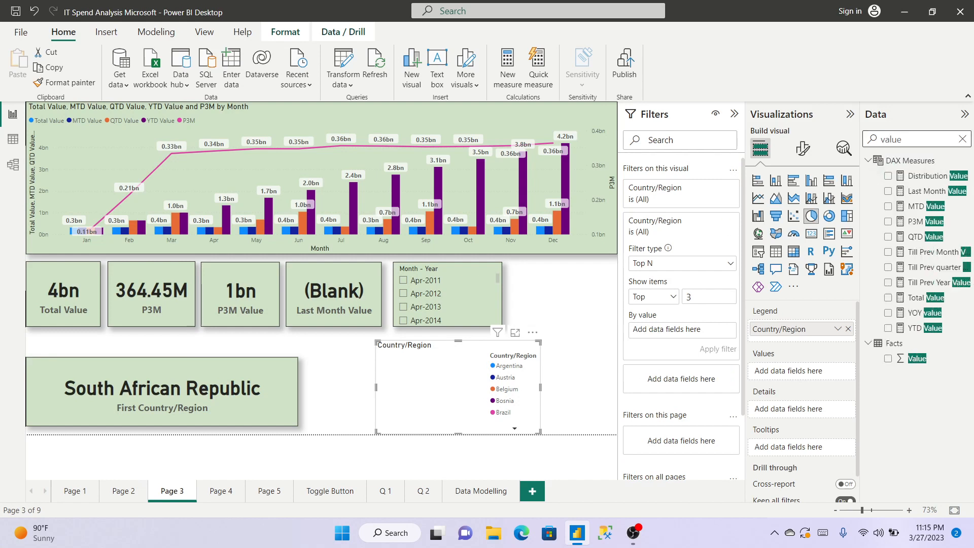
drag(927, 298, 787, 372)
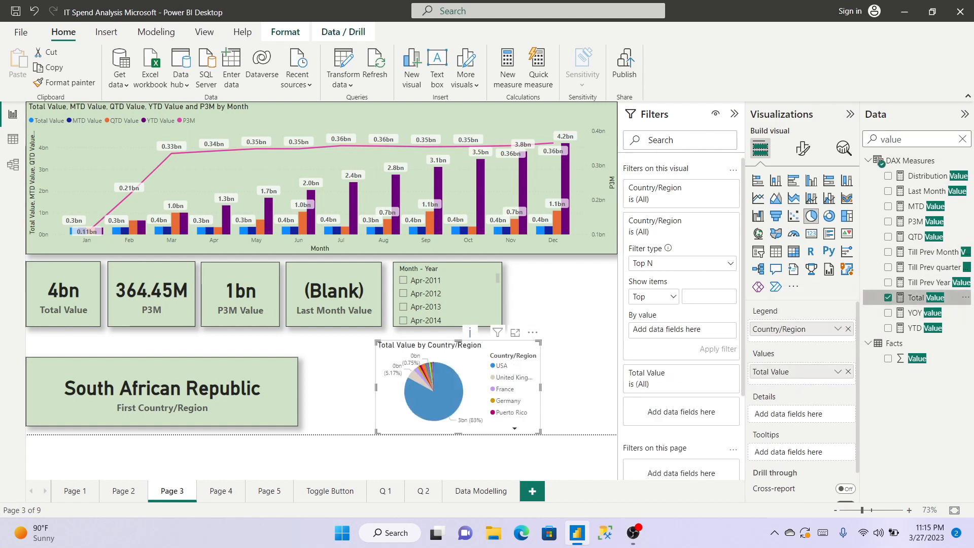
Rank the pie chart's Country/Region filter by Total Value, set it to the top 3 items, and apply it.
drag(921, 298, 680, 329)
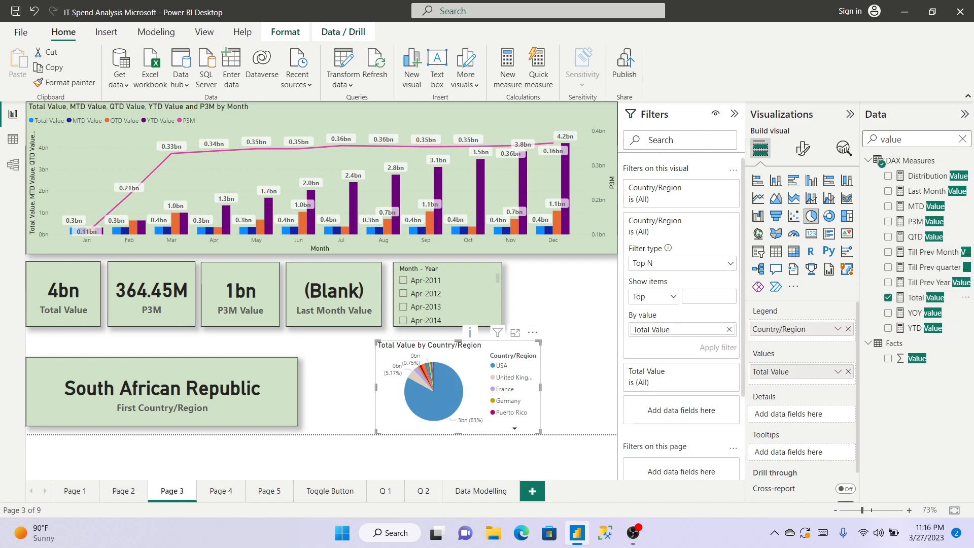
click(709, 296)
text(3)
key(Return)
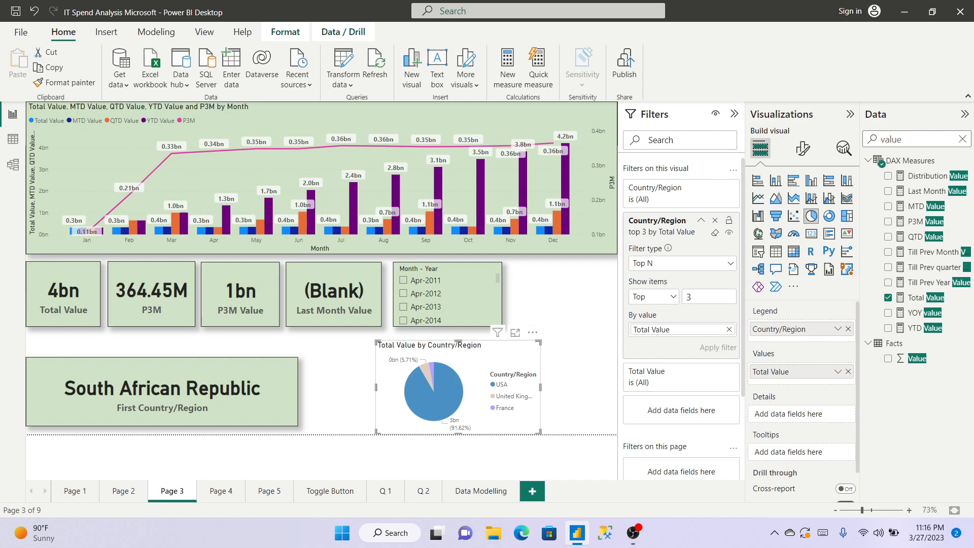
Switch the pie chart's Country/Region filter to the bottom 3 by Total Value and apply it.
click(654, 297)
click(647, 329)
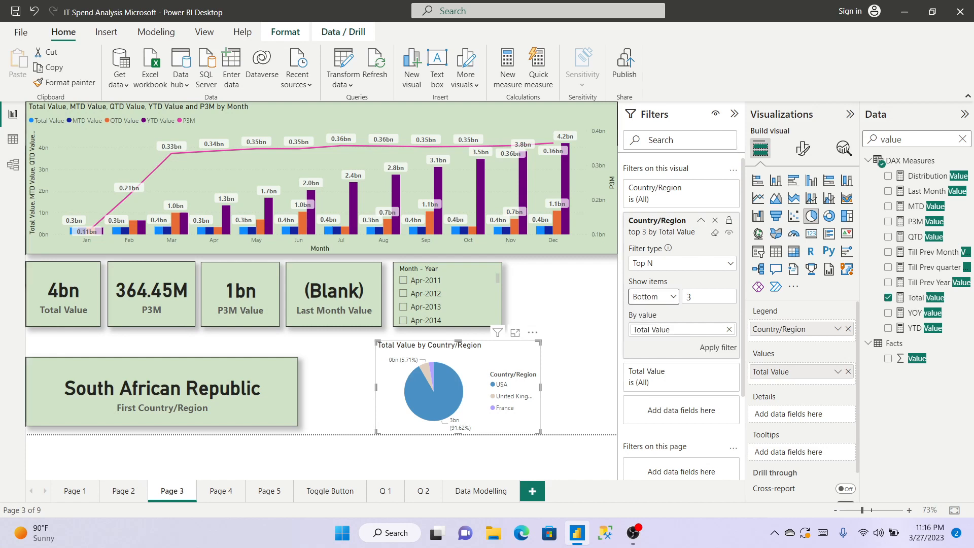
key(Return)
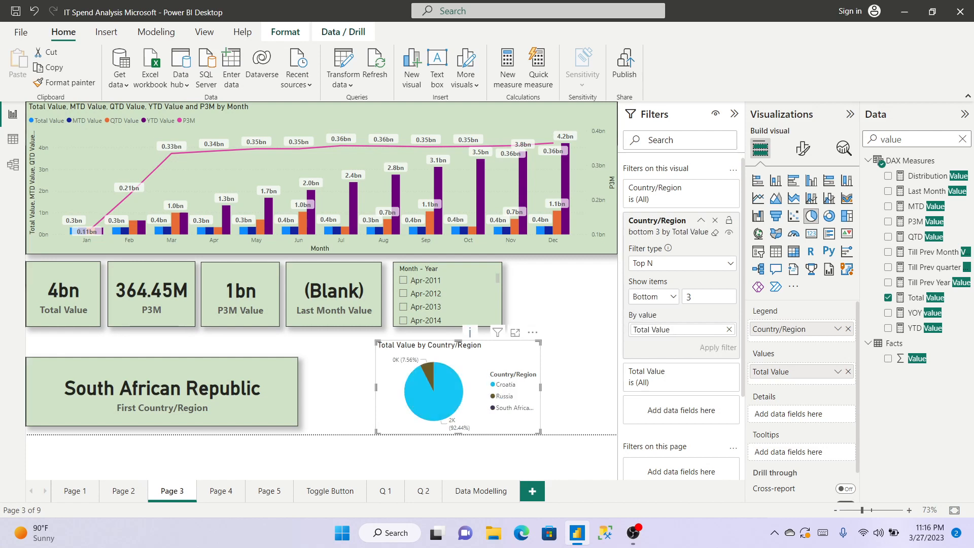
Set the pie chart's Country/Region filter to the top 2 by Total Value and apply it.
click(655, 297)
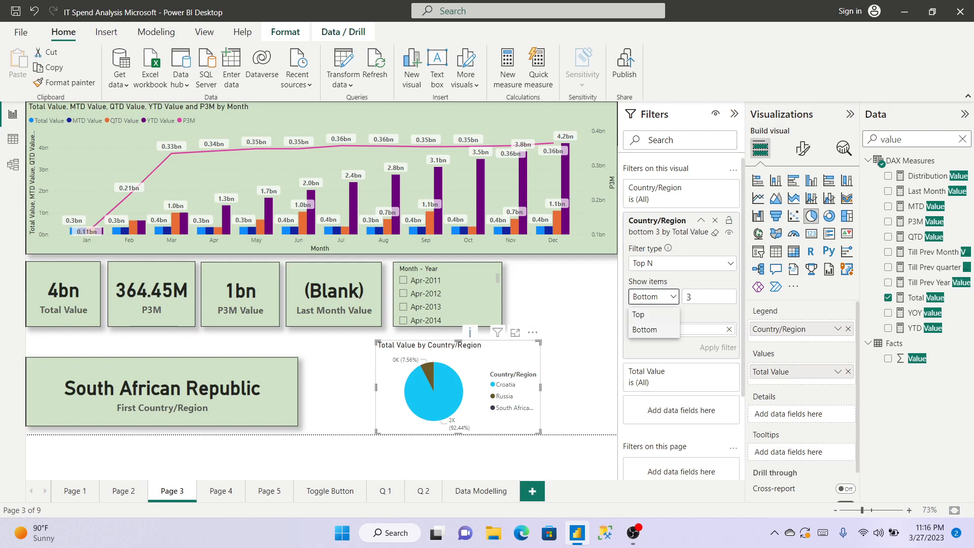
click(645, 314)
click(705, 297)
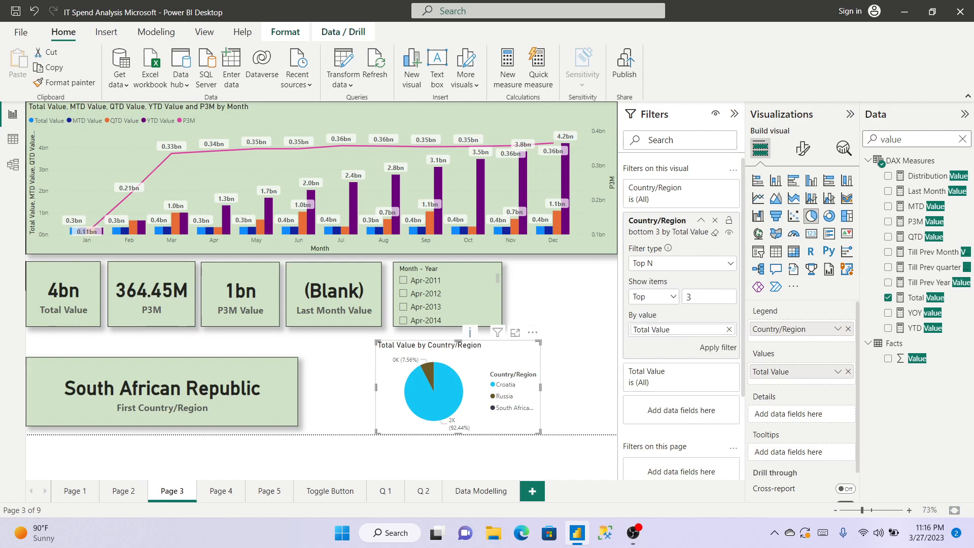
key(BackSpace)
text(2)
click(718, 348)
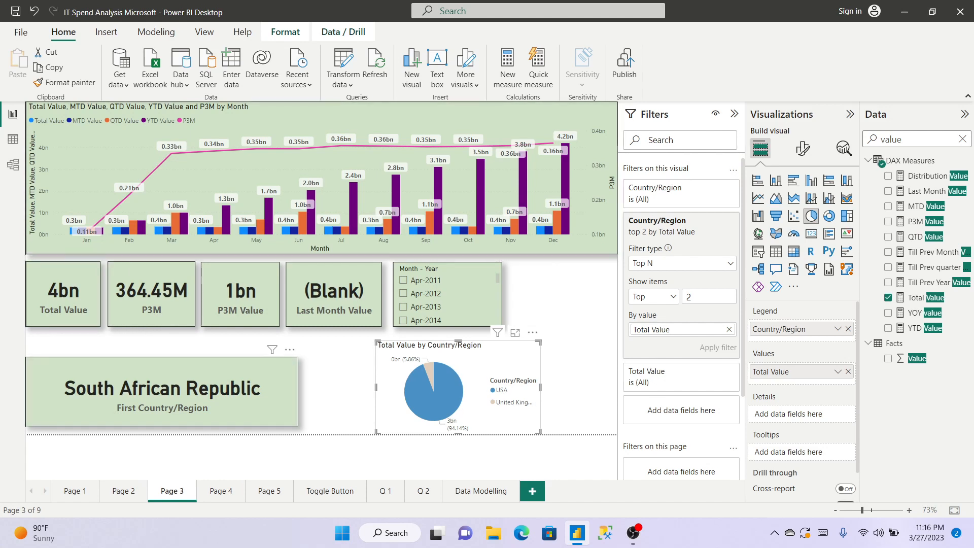
Copy the formatting of the Country/Region card onto the pie chart with Format painter.
click(163, 391)
click(64, 82)
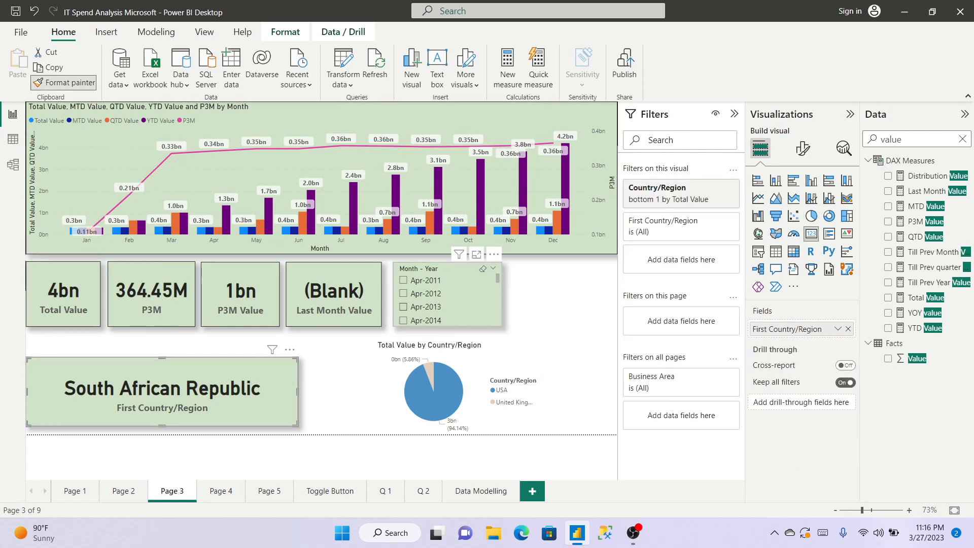
click(434, 391)
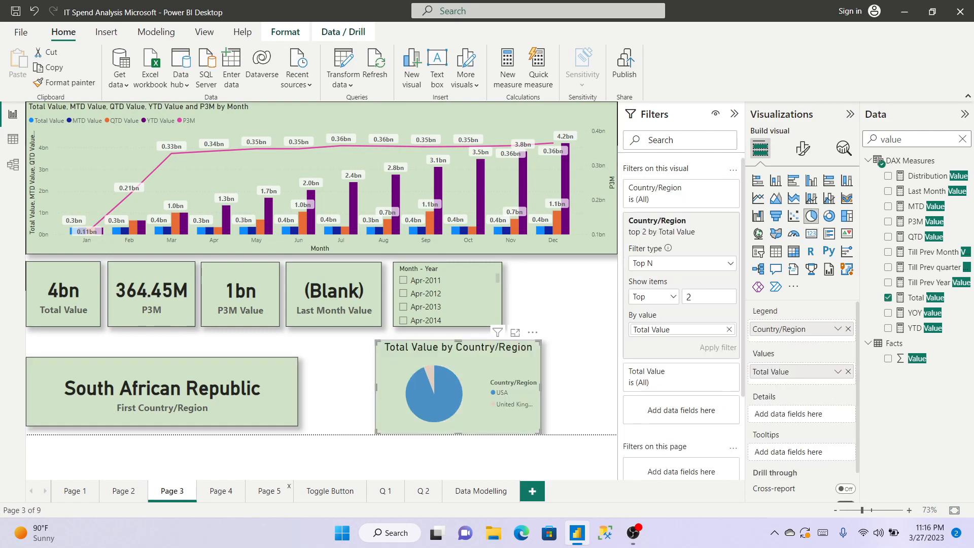
Go to Page 4, clear the data field search, and add Business Area as a page-level filter.
click(220, 491)
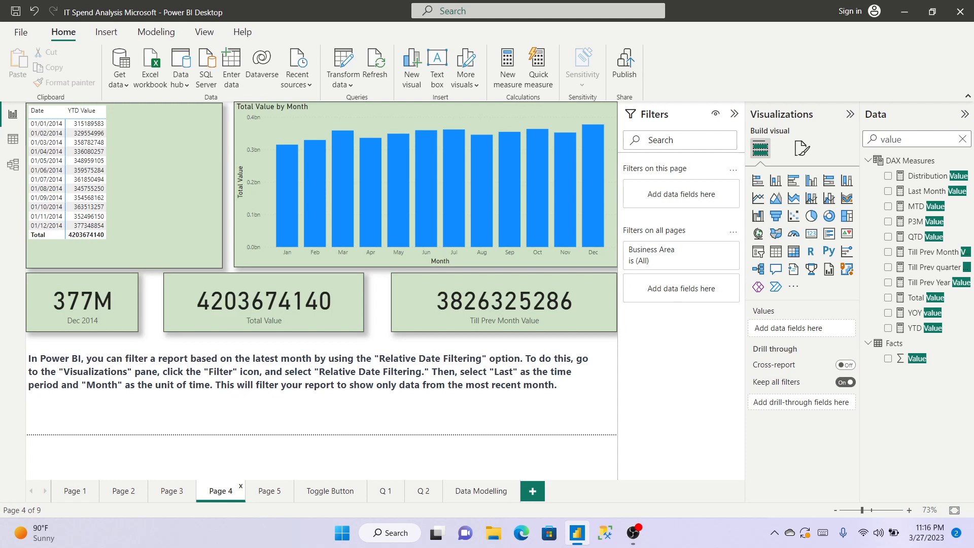
double_click(892, 140)
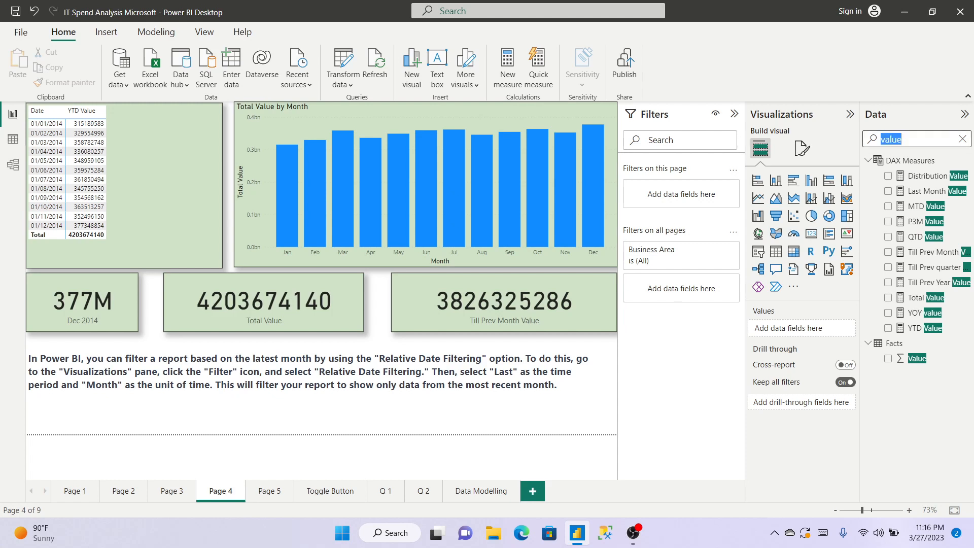
key(BackSpace)
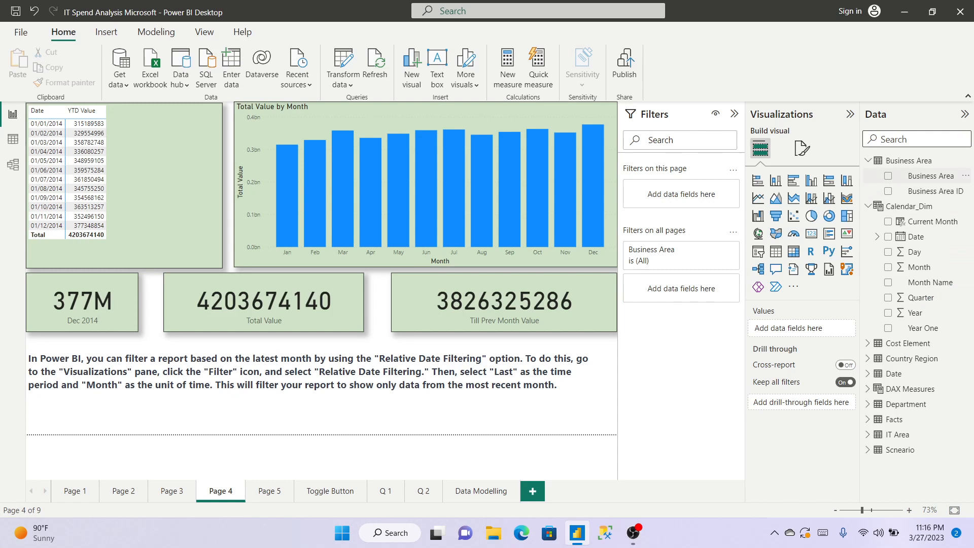
drag(924, 176, 682, 195)
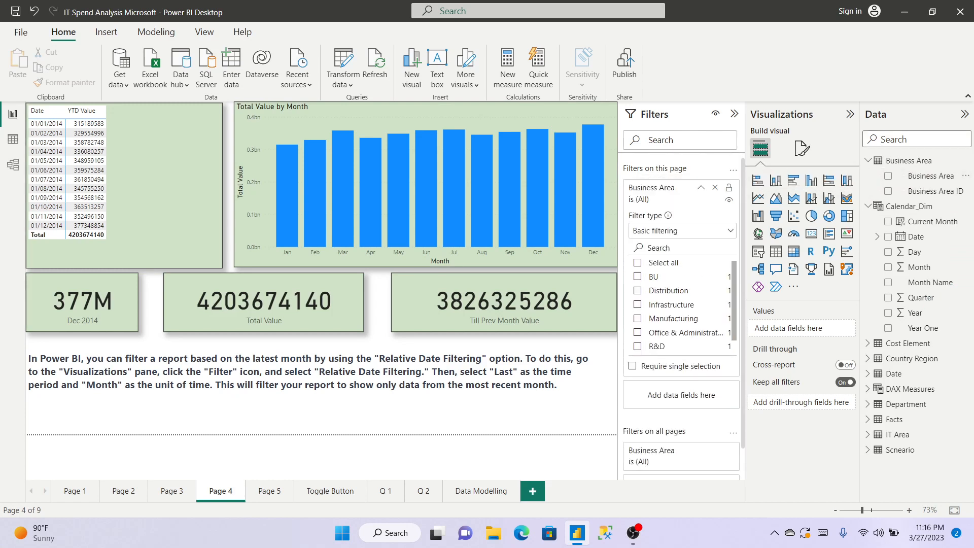
Compare the filter types offered by Page 4's page-level Business Area filter with those of the Country/Region card's filter on Page 3.
click(730, 231)
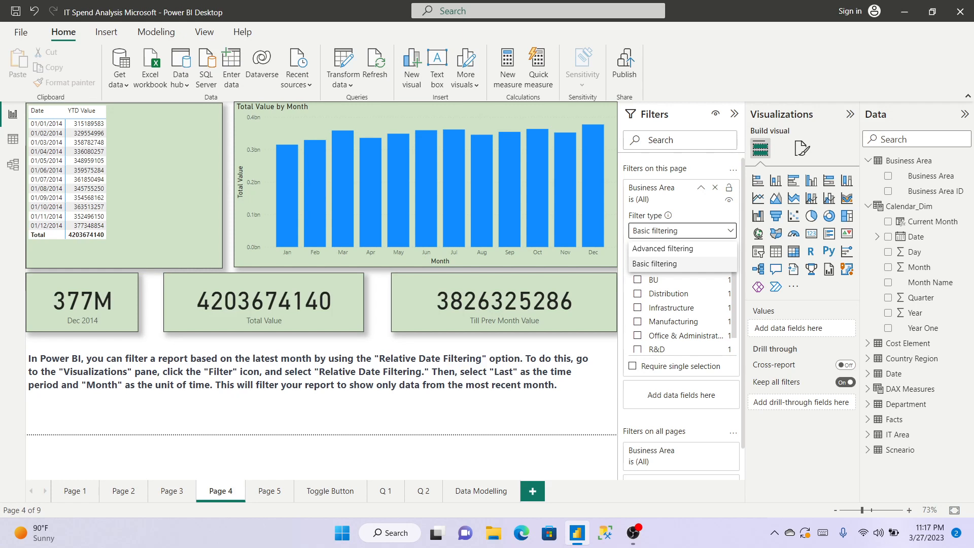
click(172, 491)
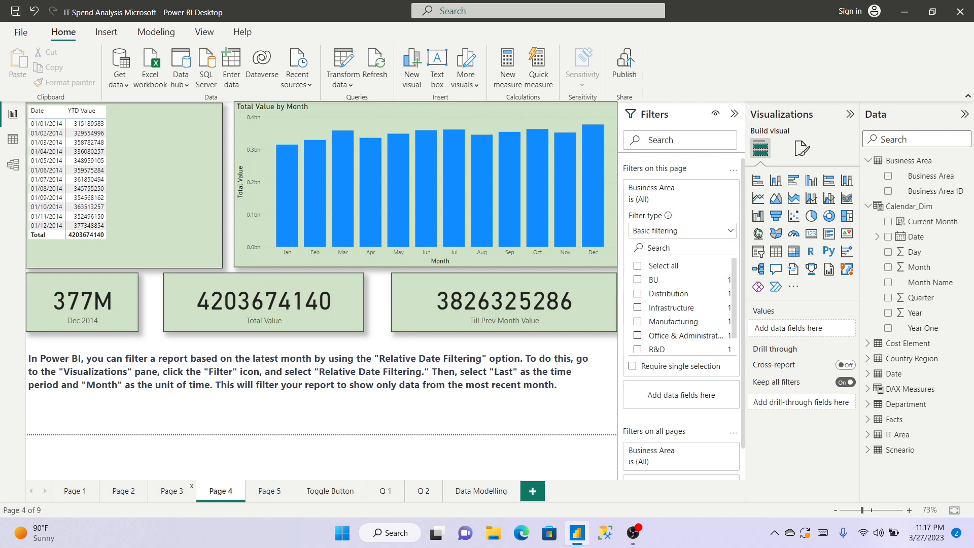
click(172, 492)
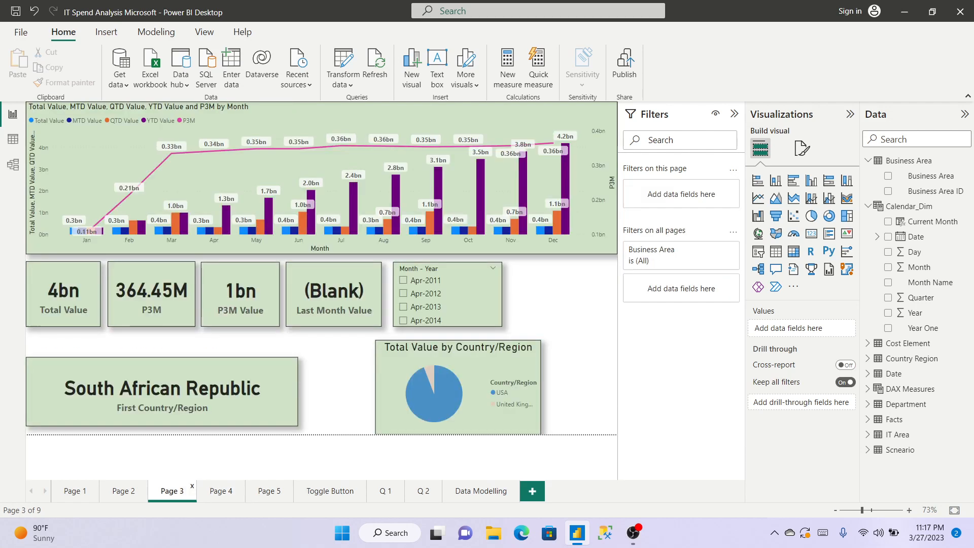
click(168, 392)
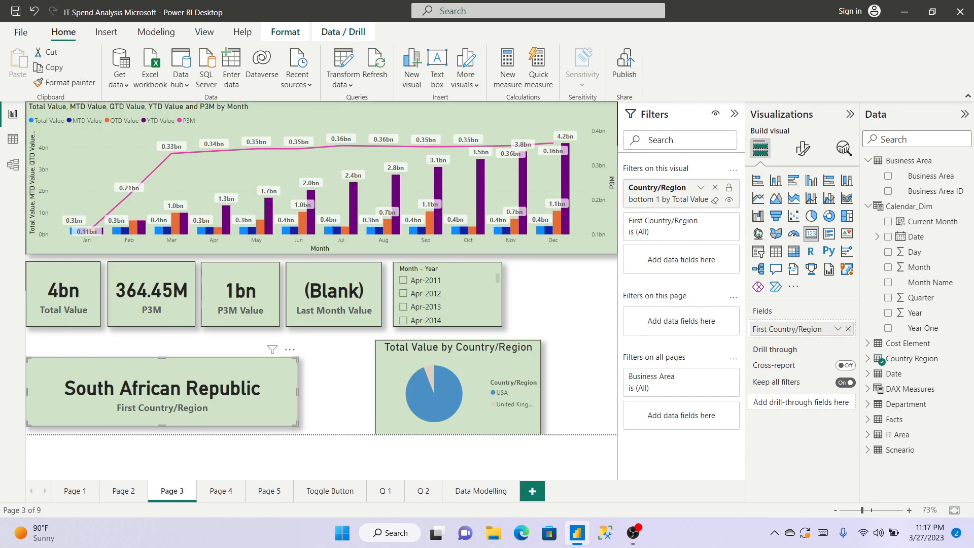
click(702, 188)
click(683, 231)
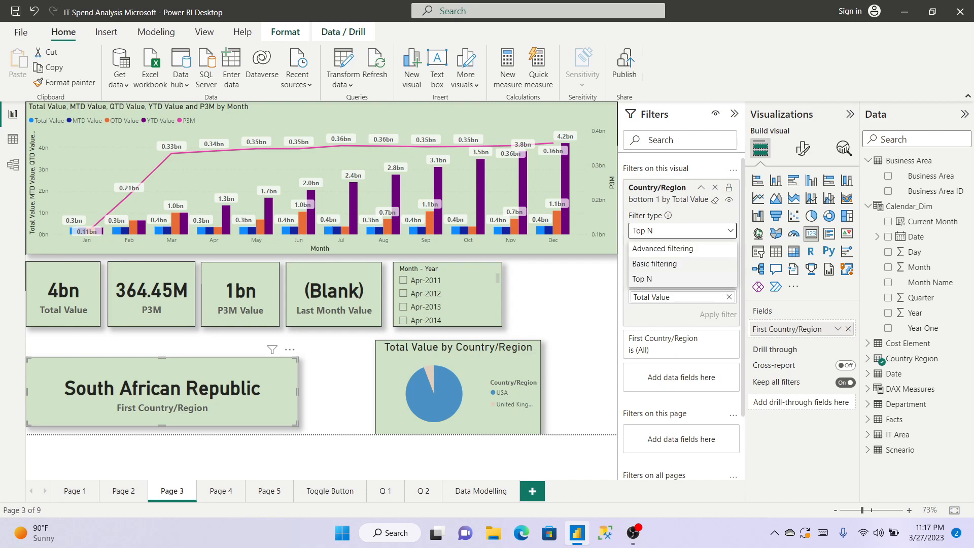
click(655, 279)
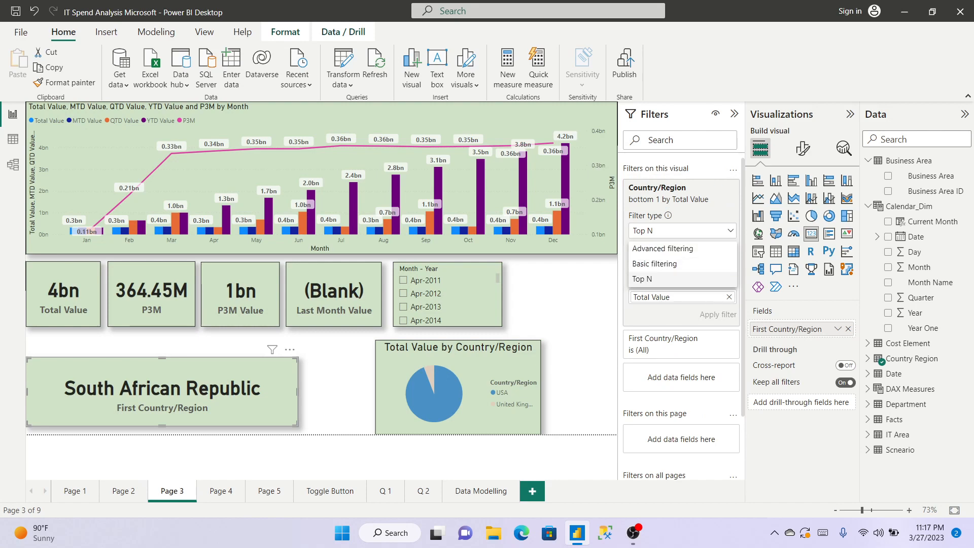
click(220, 491)
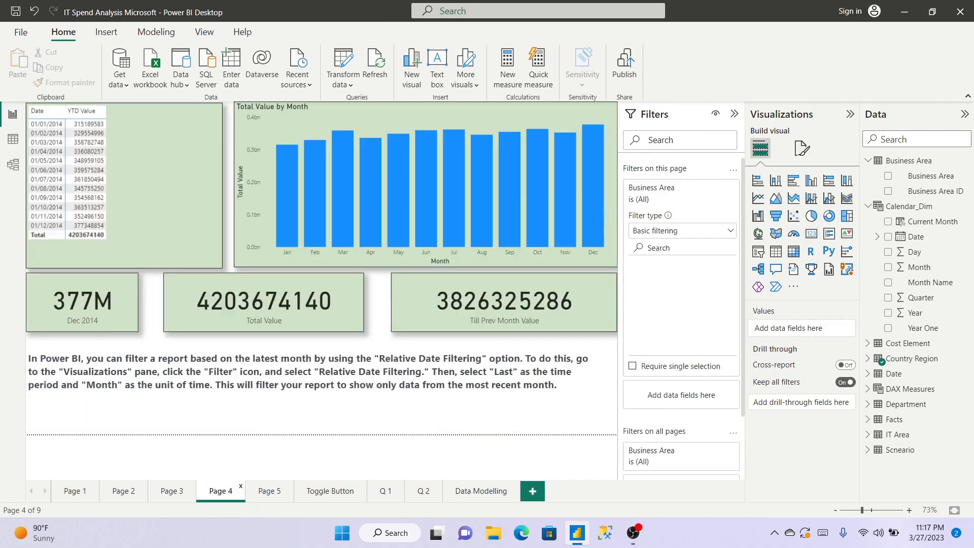
click(682, 231)
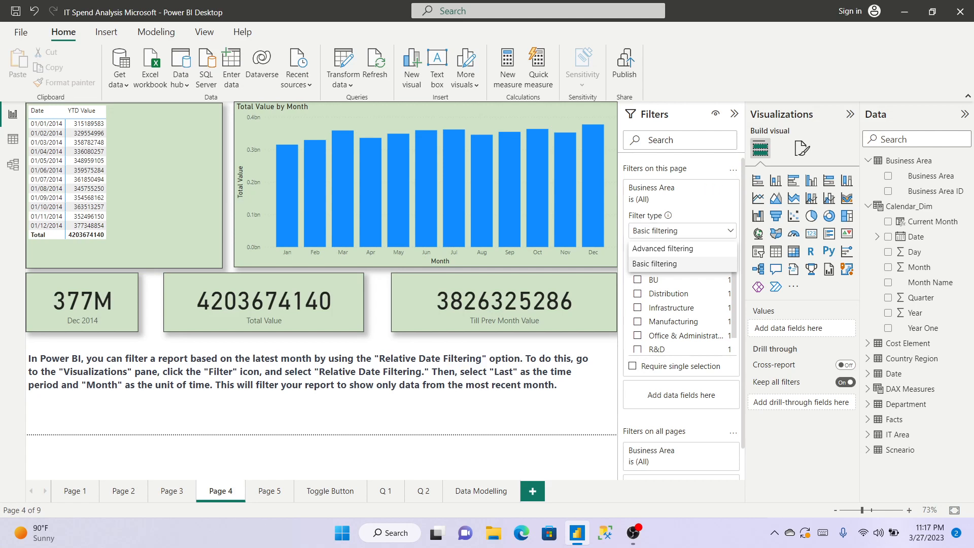
click(683, 264)
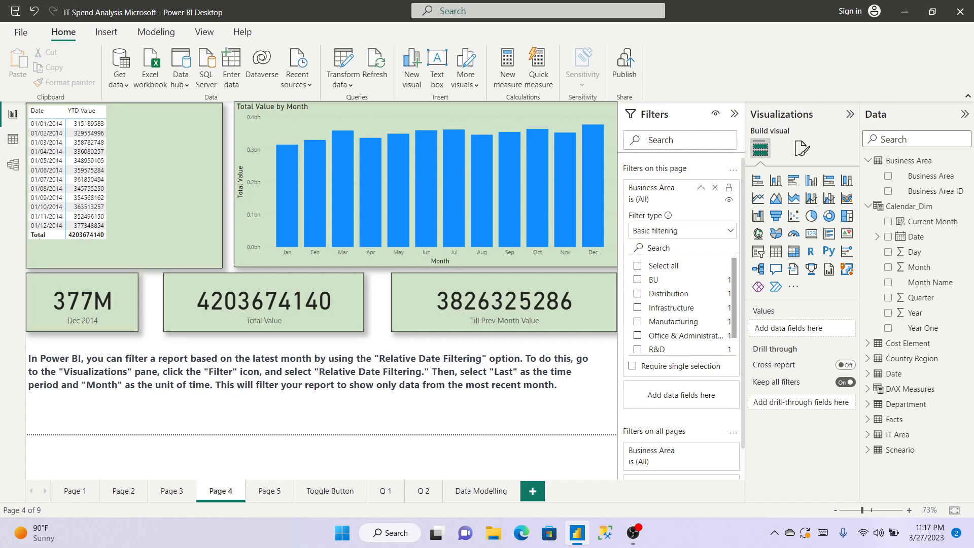
Test Page 4's Business Area filter with BU, replace that selection with Distribution, and collapse the filter card.
click(638, 279)
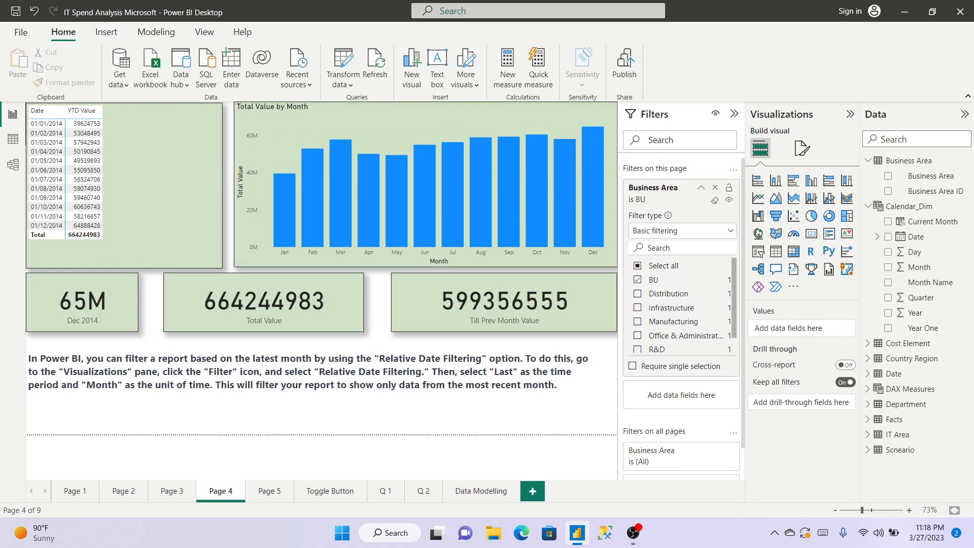
click(638, 280)
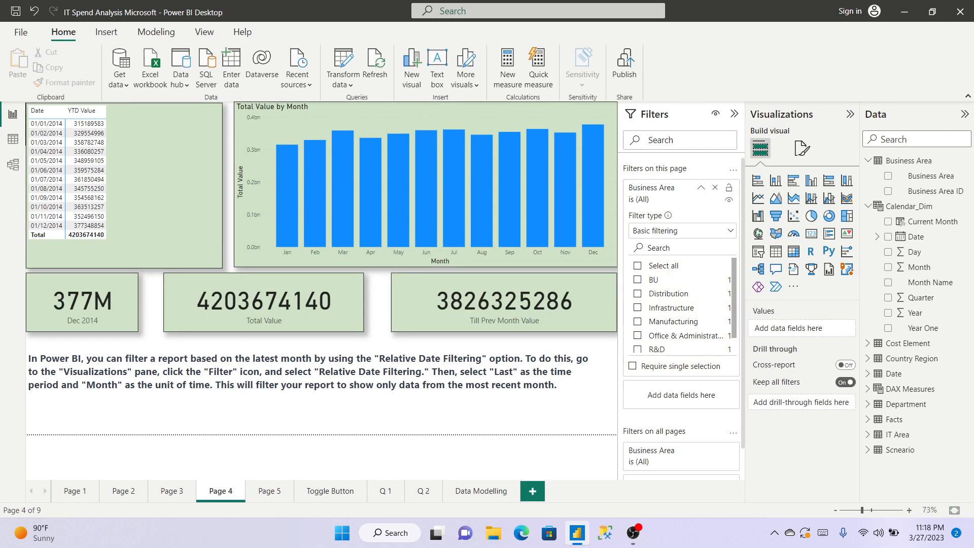
click(638, 294)
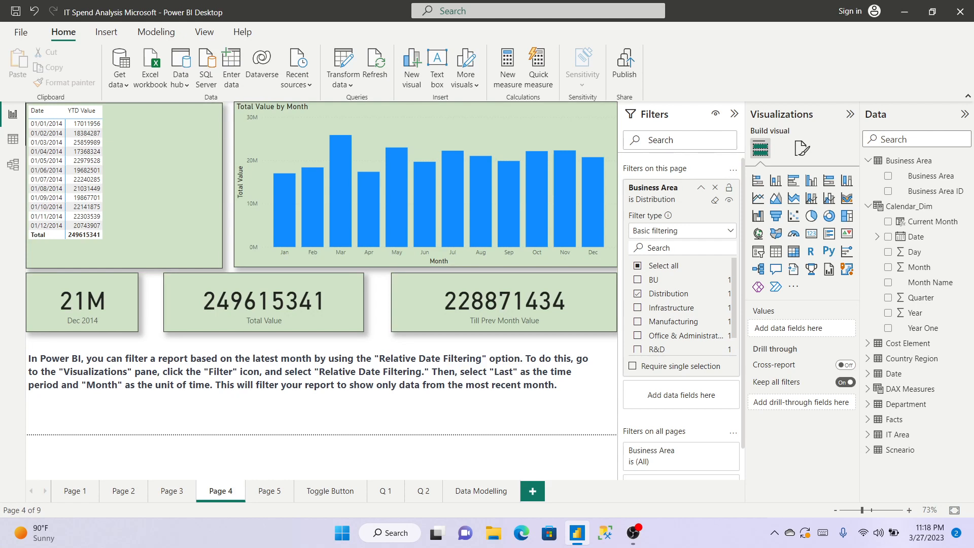
click(701, 188)
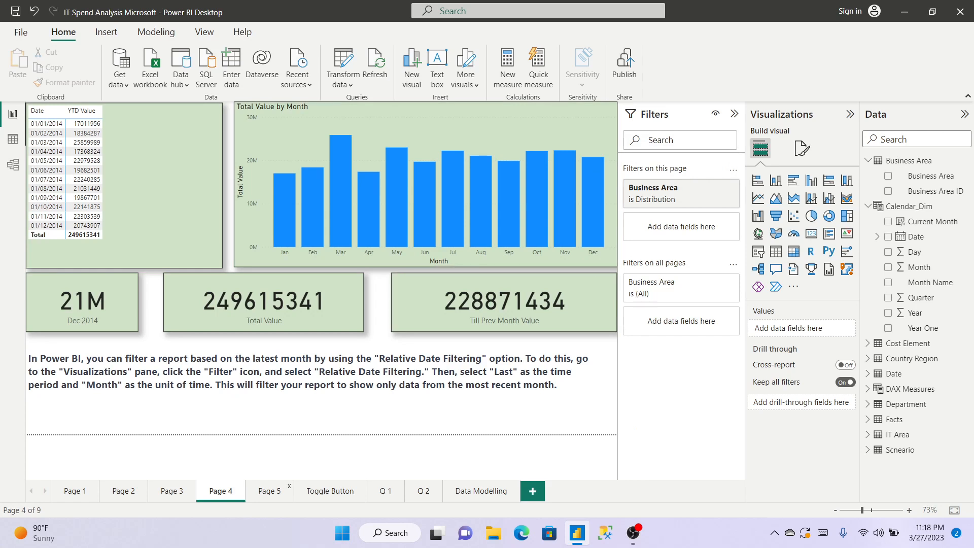
On Page 5, remove the Business Area filter from all pages and add Business Area again as a filter on all pages.
click(270, 491)
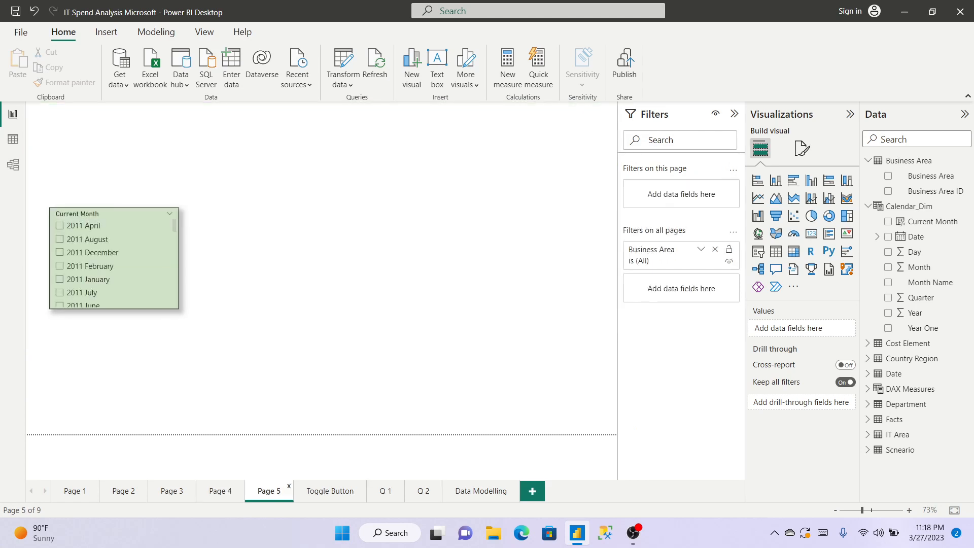
click(715, 250)
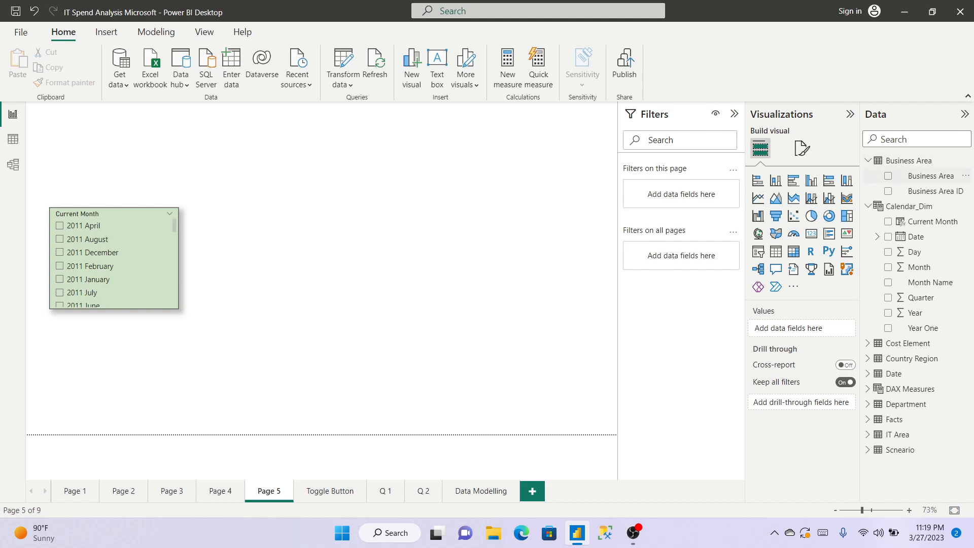
drag(931, 176, 675, 255)
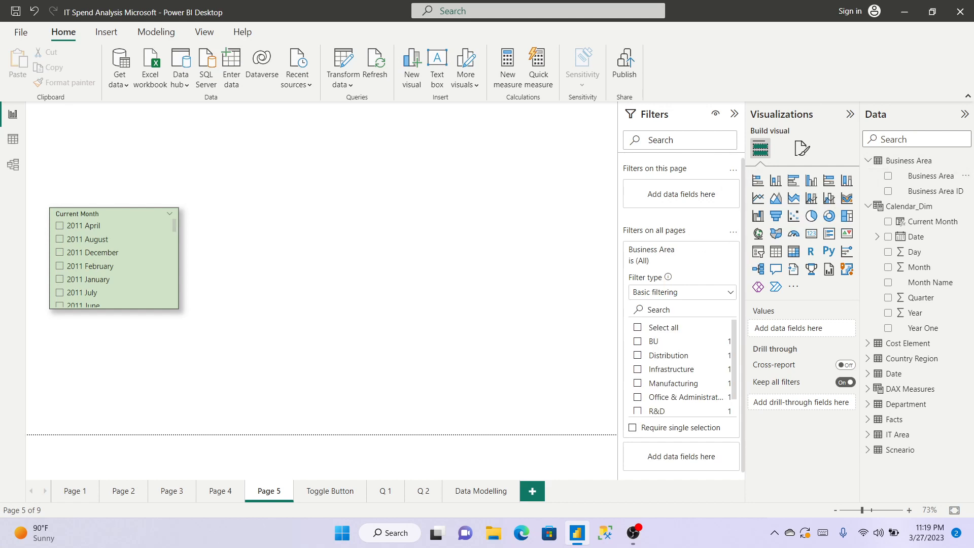
On Page 4, test the all-pages Business Area filter with BU and replace that selection with Distribution.
click(221, 491)
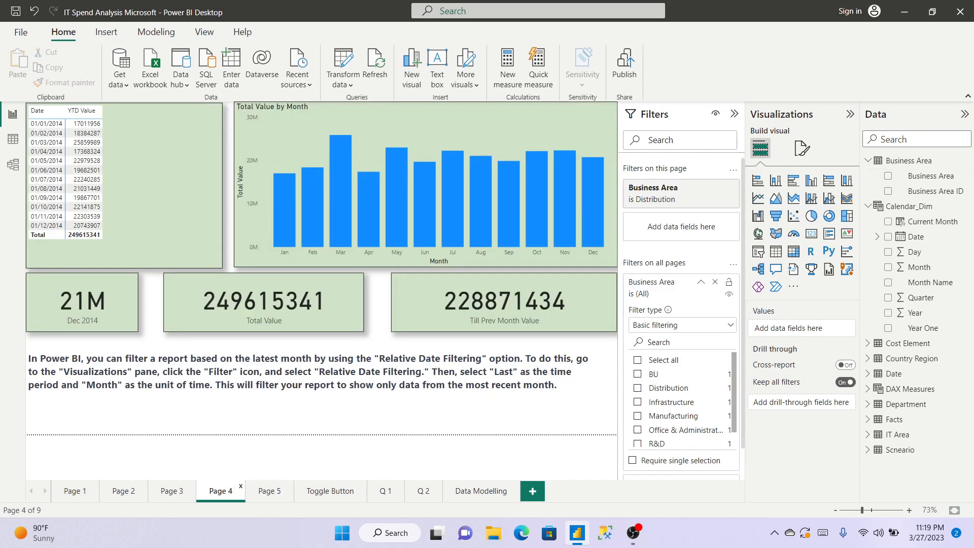
click(638, 374)
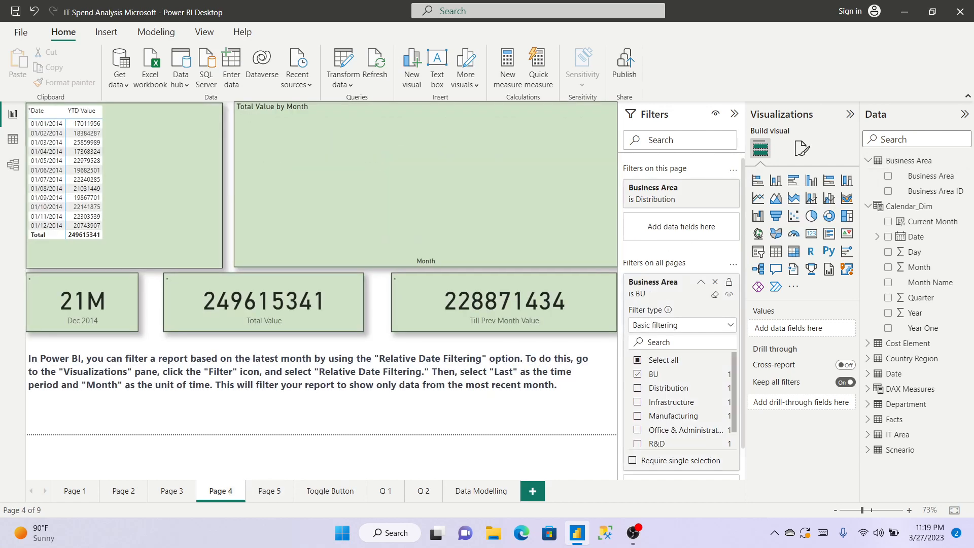
click(638, 374)
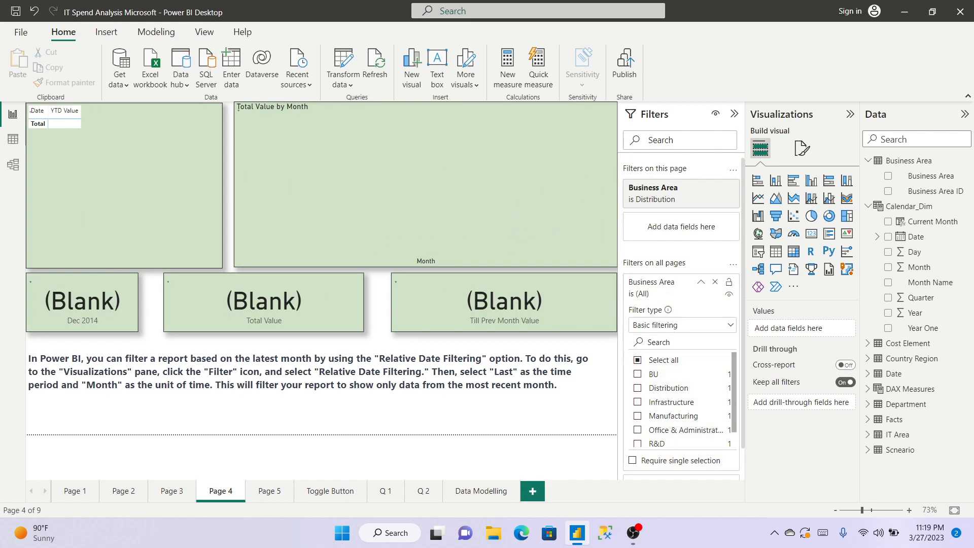
click(638, 389)
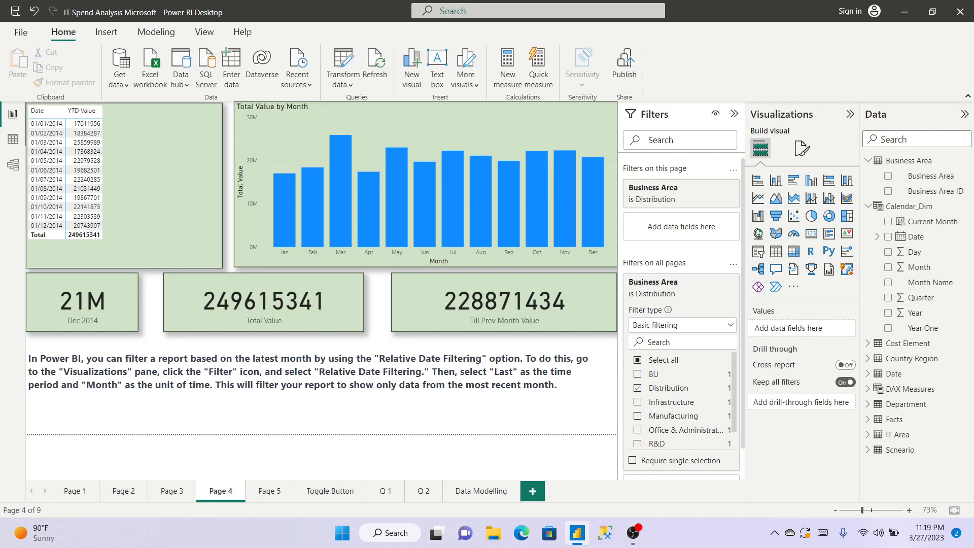
View Page 3 under the all-pages filter, and on Page 2 switch the Business Area selection to Infrastructure.
click(172, 491)
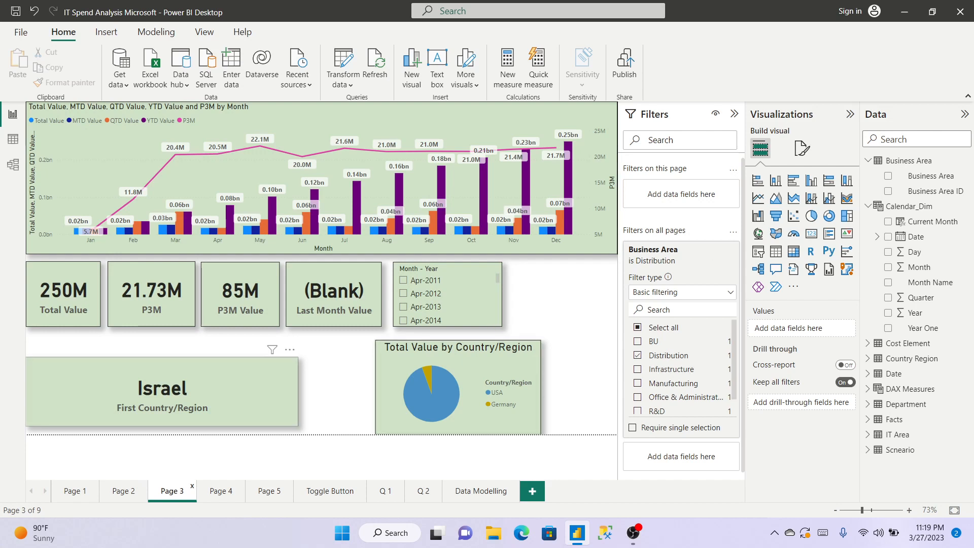
click(124, 491)
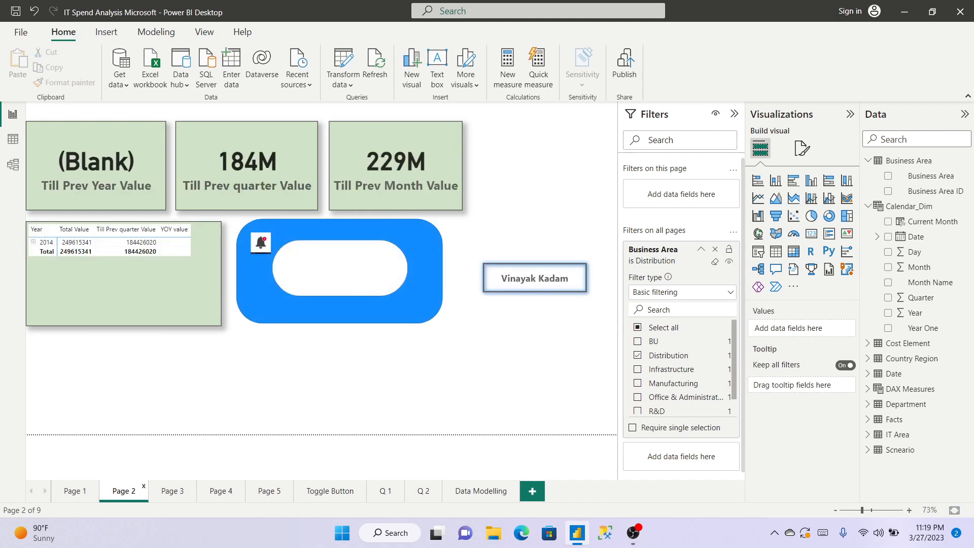
click(638, 356)
click(638, 370)
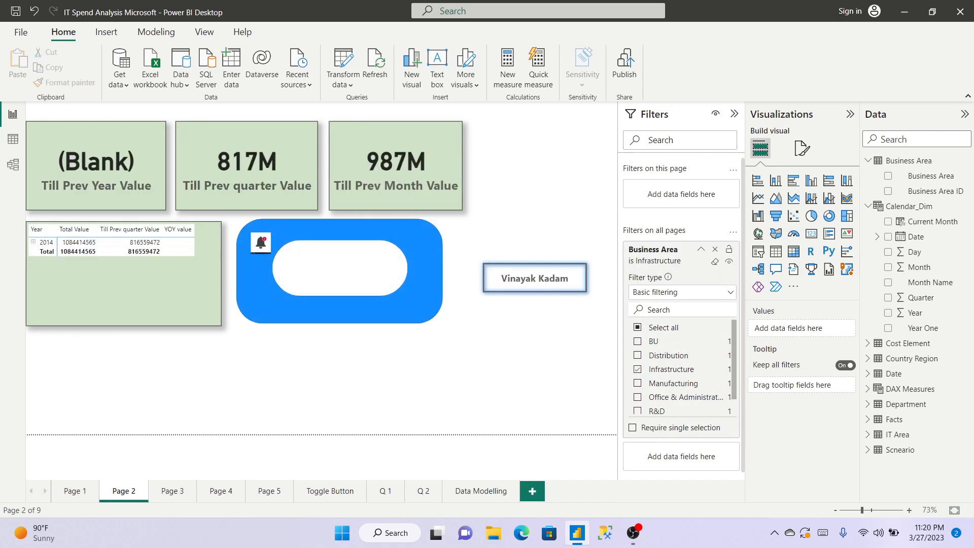
Compare Pages 3 and 4, and back on Page 3 switch the all-pages Business Area filter to Distribution.
click(172, 491)
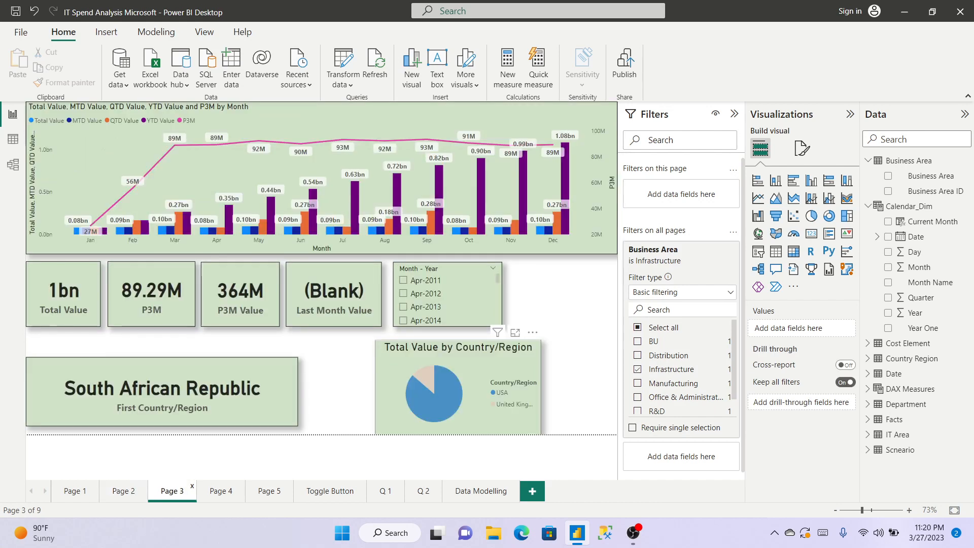
click(221, 492)
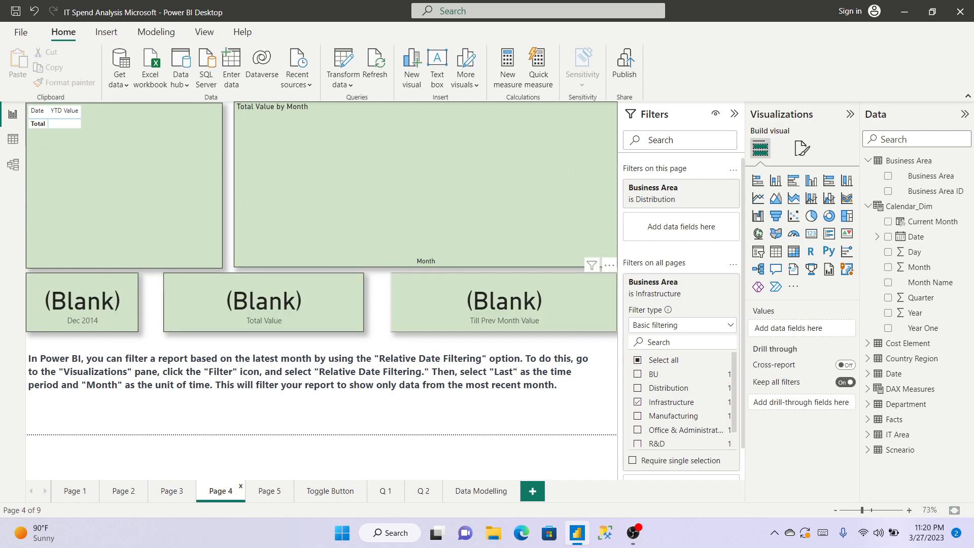
click(172, 491)
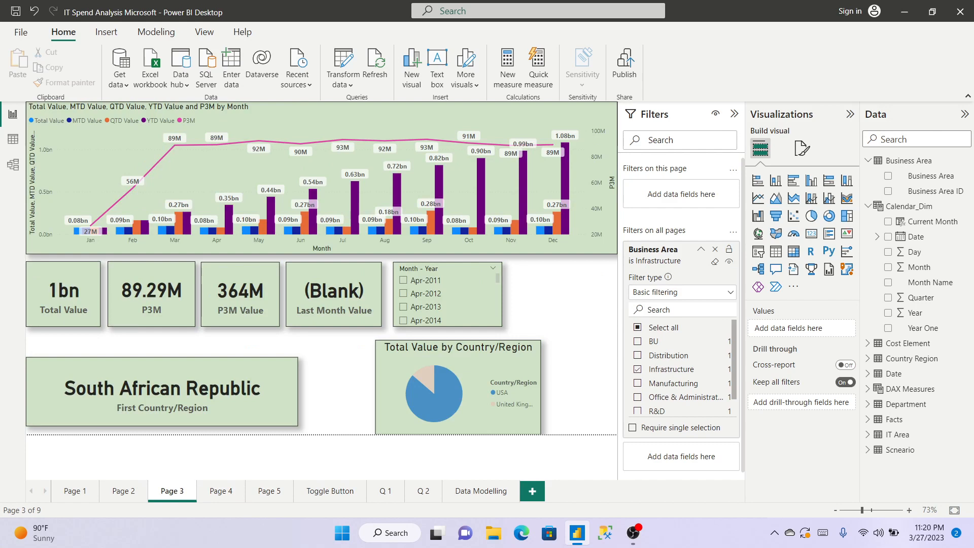
click(637, 355)
click(638, 369)
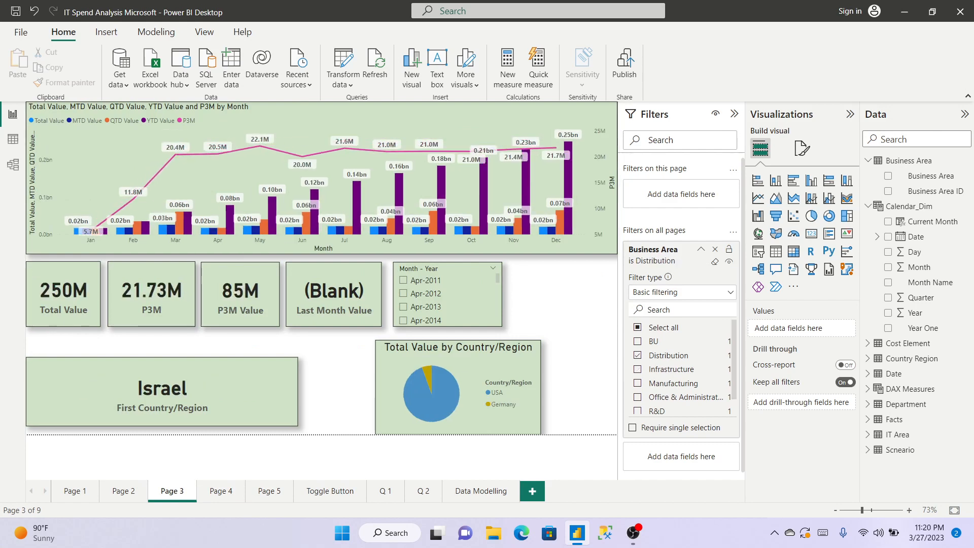
Collapse and reopen the all-pages Business Area filter card and review its available filter types.
click(701, 250)
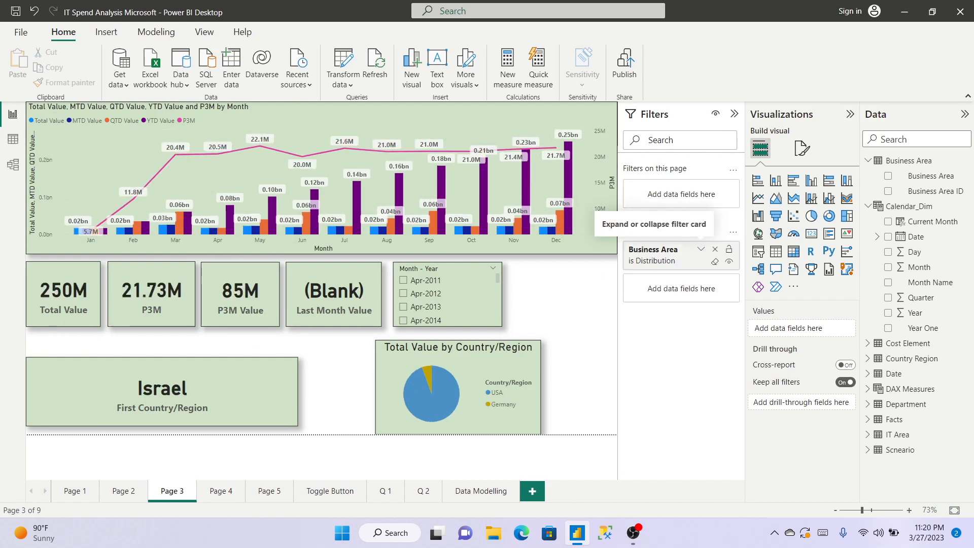
click(701, 249)
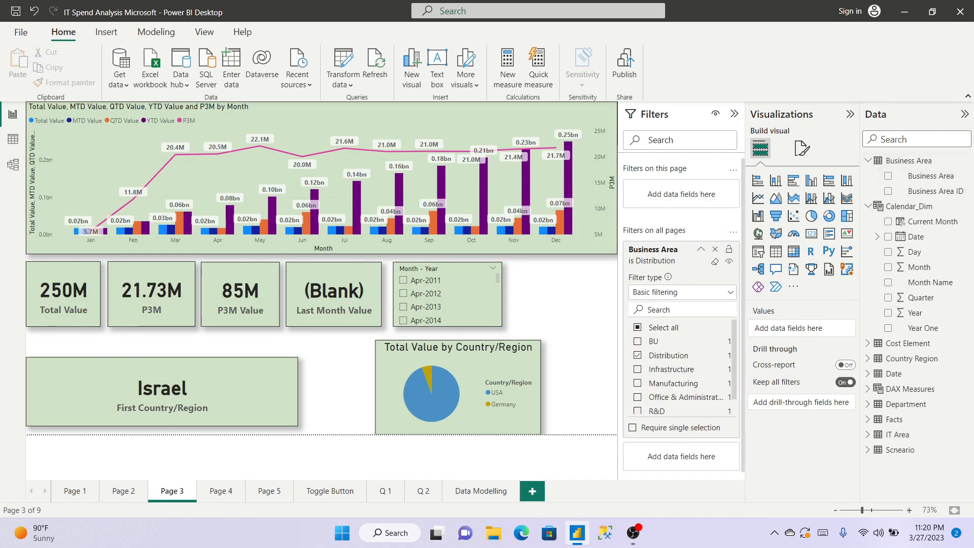
click(730, 292)
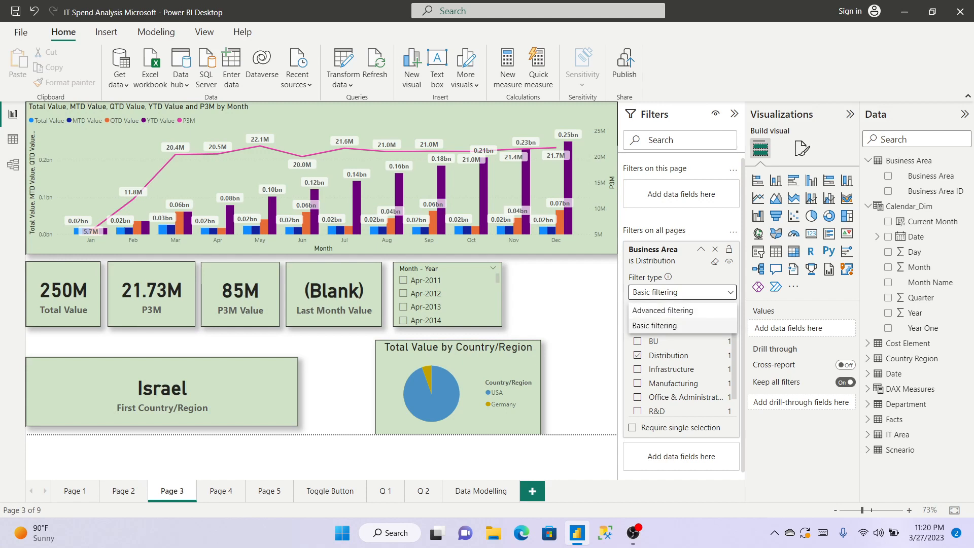
click(711, 272)
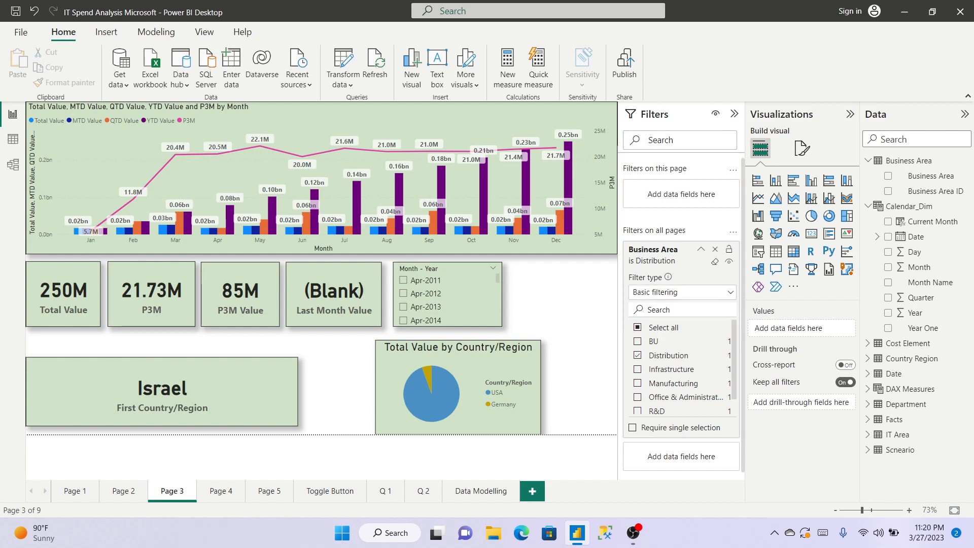
Replace the all-pages Business Area filter with Calendar_Dim's Date field and set its filter type to Relative date.
click(715, 249)
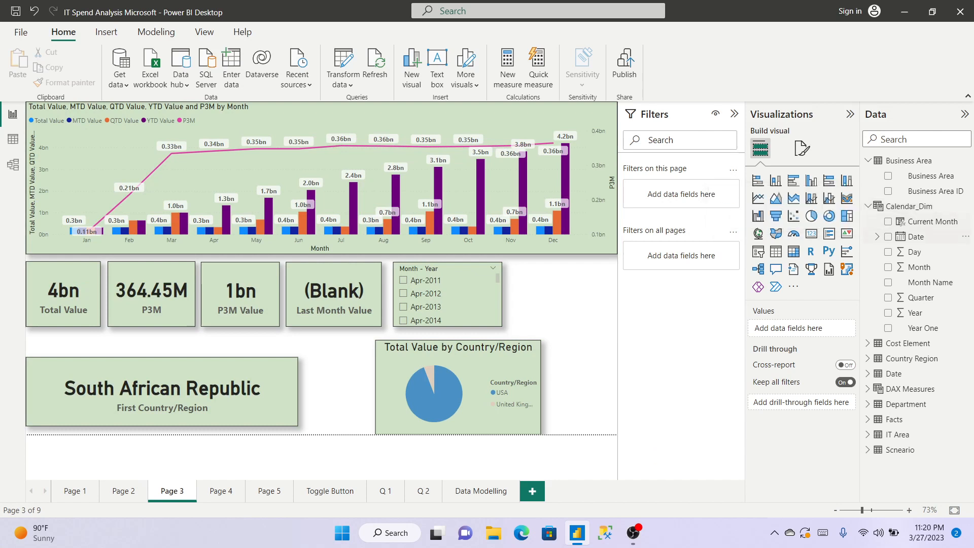
drag(916, 237, 675, 256)
click(713, 293)
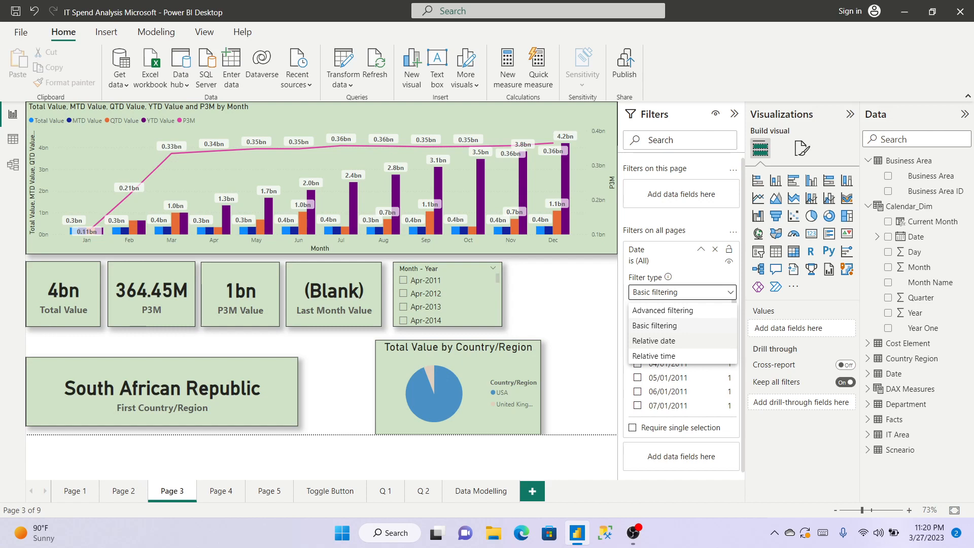
click(660, 340)
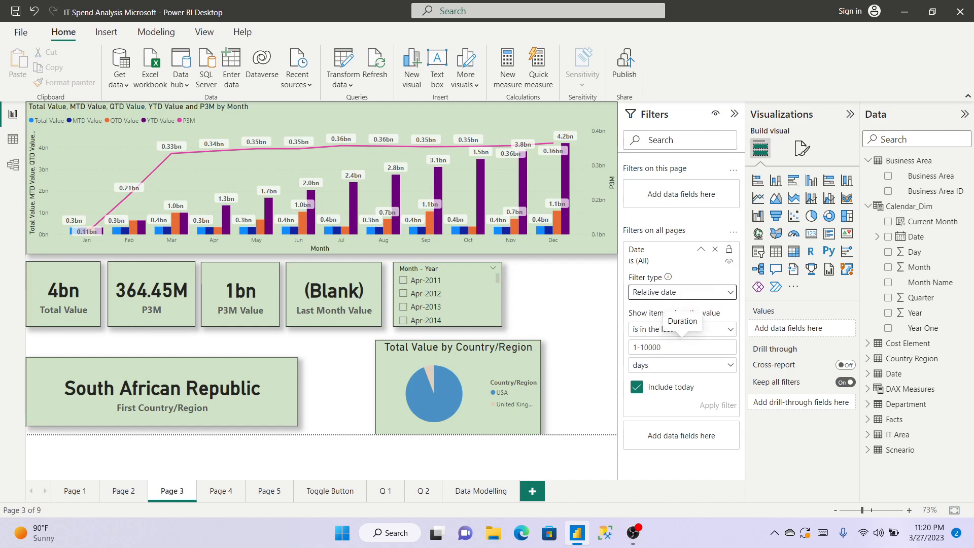
Set the Date filter's condition to is in the last 30 days, and replace the duration with 90 days.
click(680, 329)
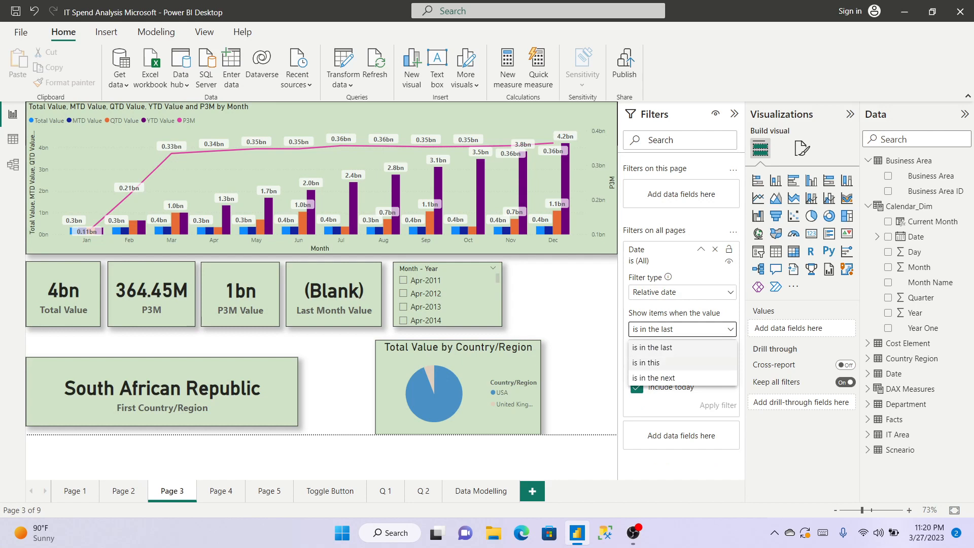
click(660, 347)
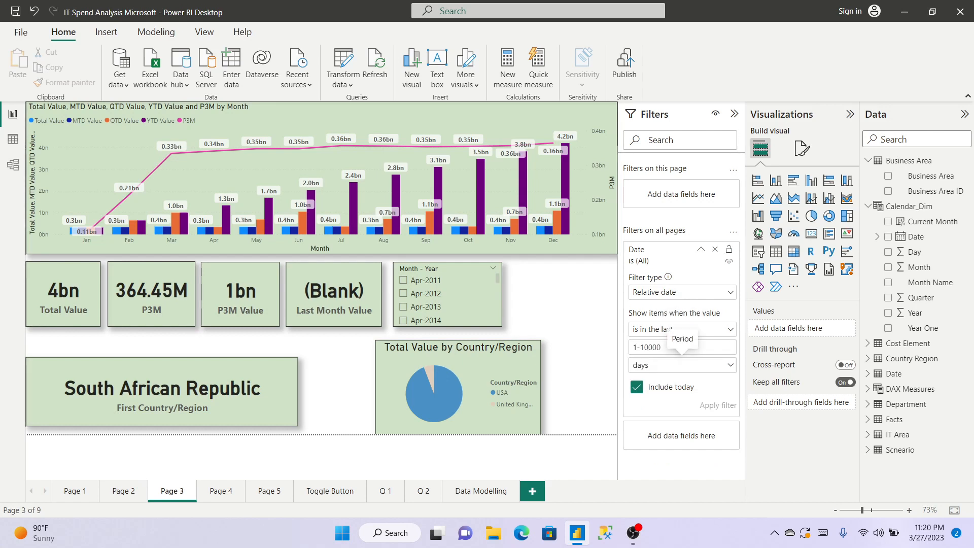
click(680, 364)
click(660, 383)
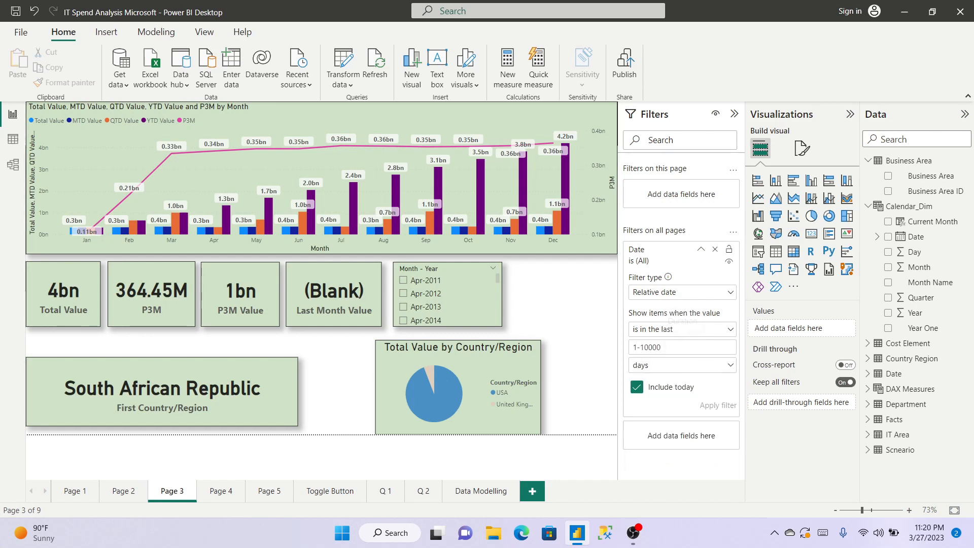
text(30)
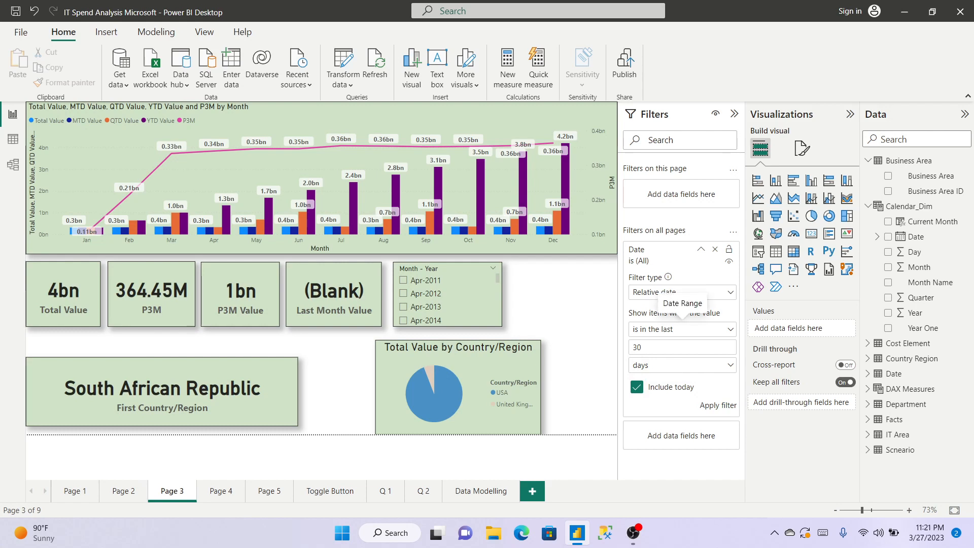
key(BackSpace)
key(BackSpace)
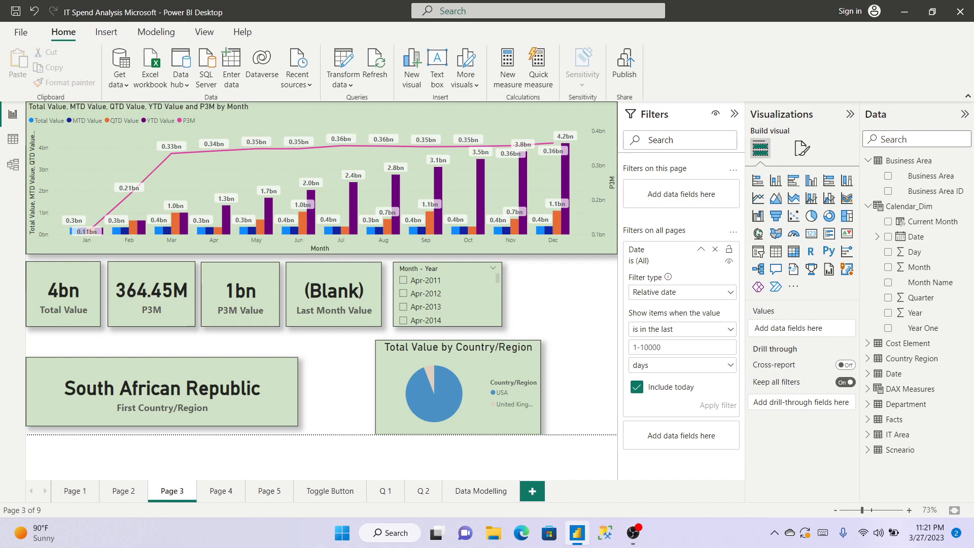
text(90)
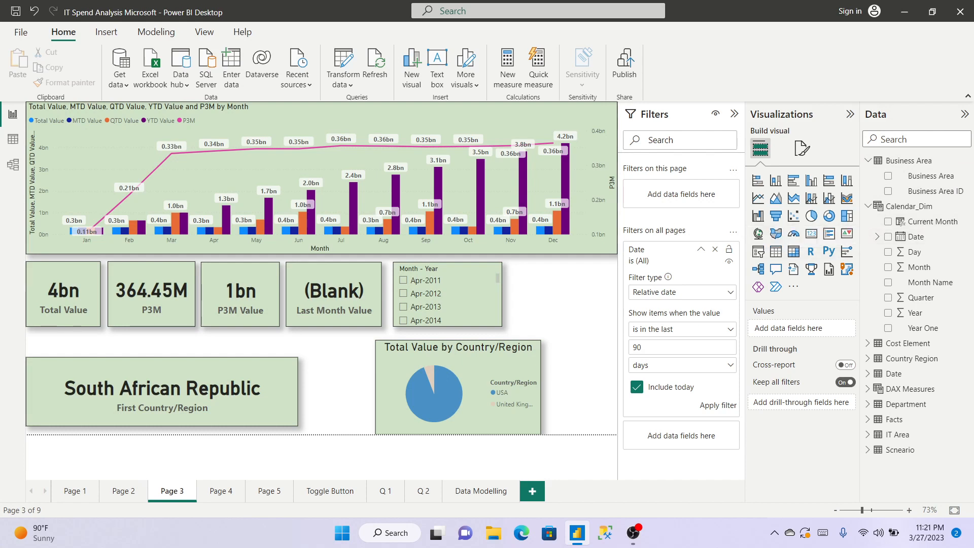
Review the filter types available for the all-pages Date filter and collapse the Filters pane.
click(682, 292)
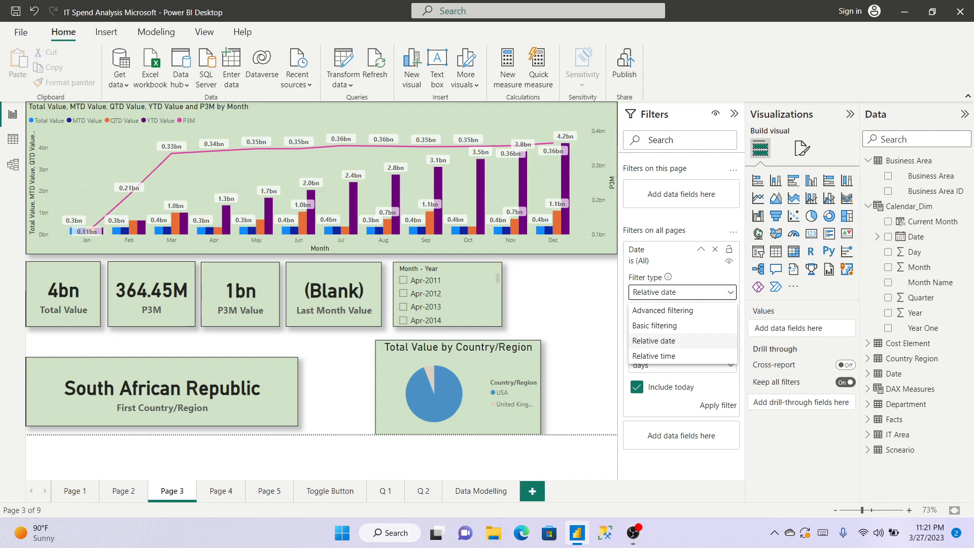
key(Escape)
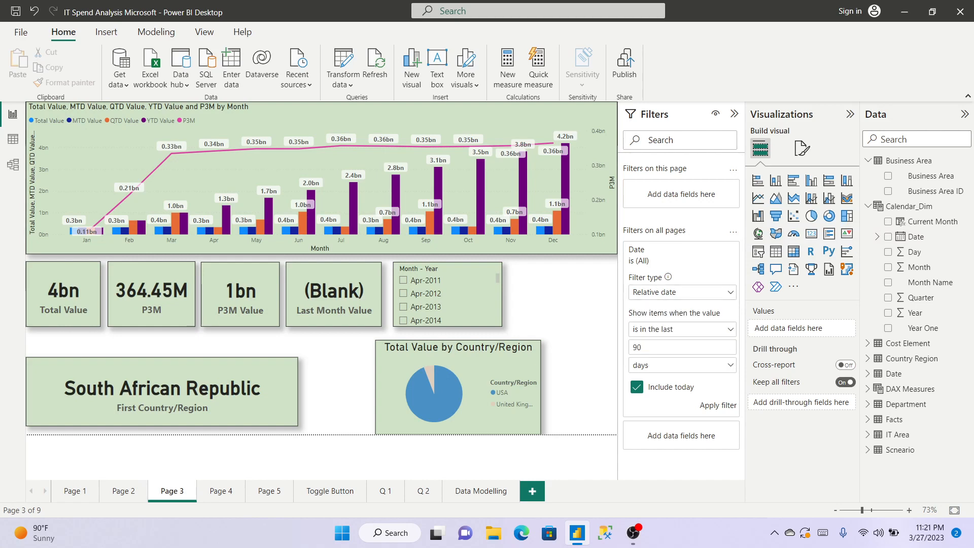
click(734, 114)
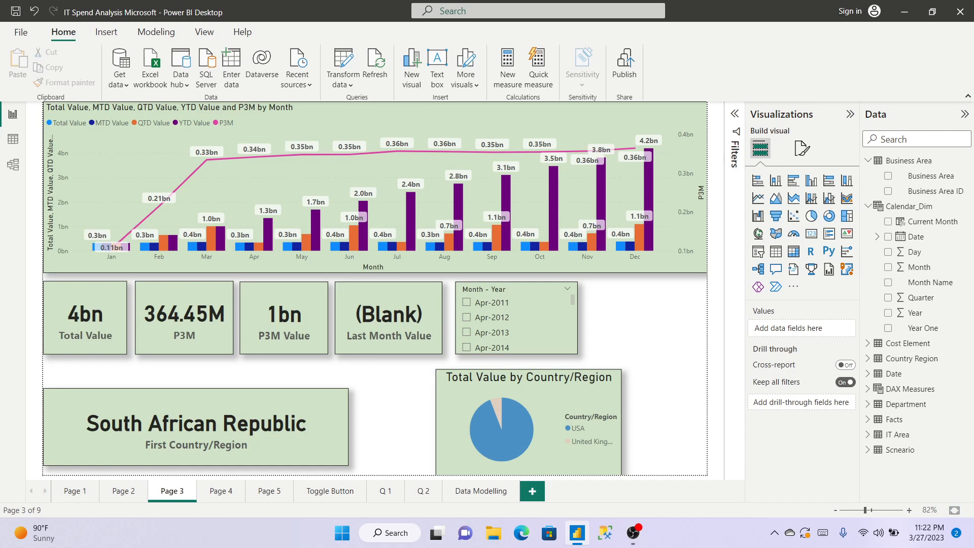
mouse_move(633, 533)
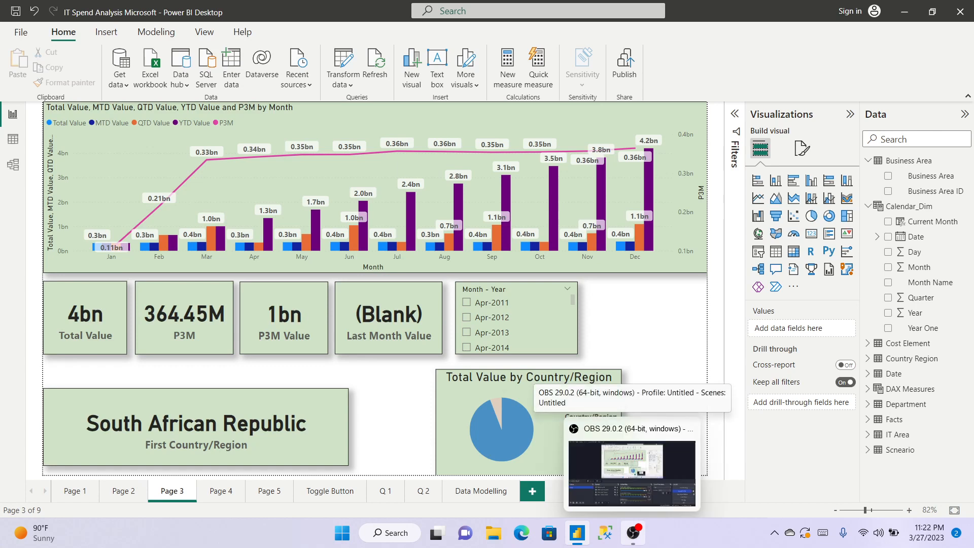